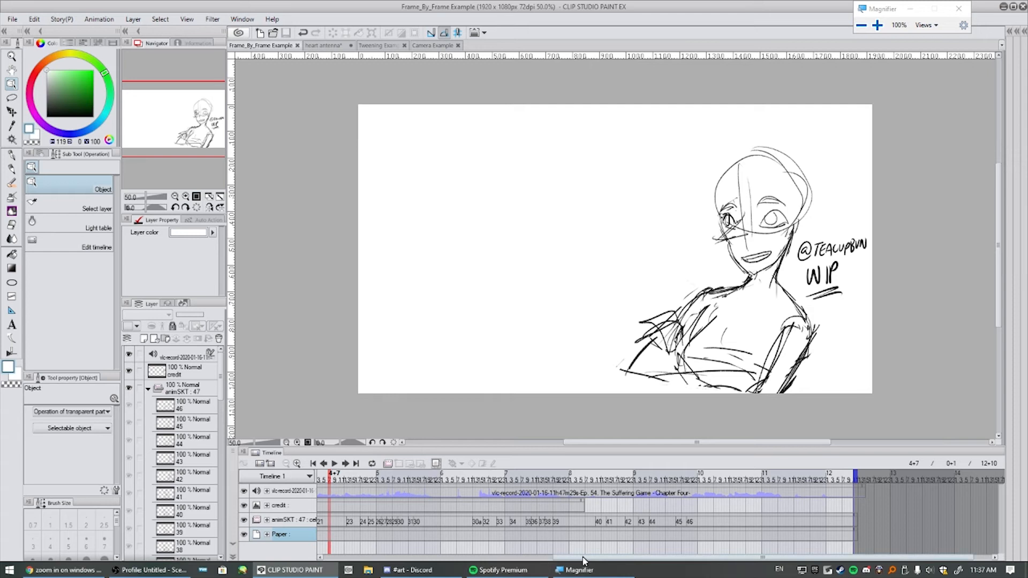
Play the sketch animation from near the start of the timeline and look through the cels in the animSKT folder.
drag(582, 559, 416, 566)
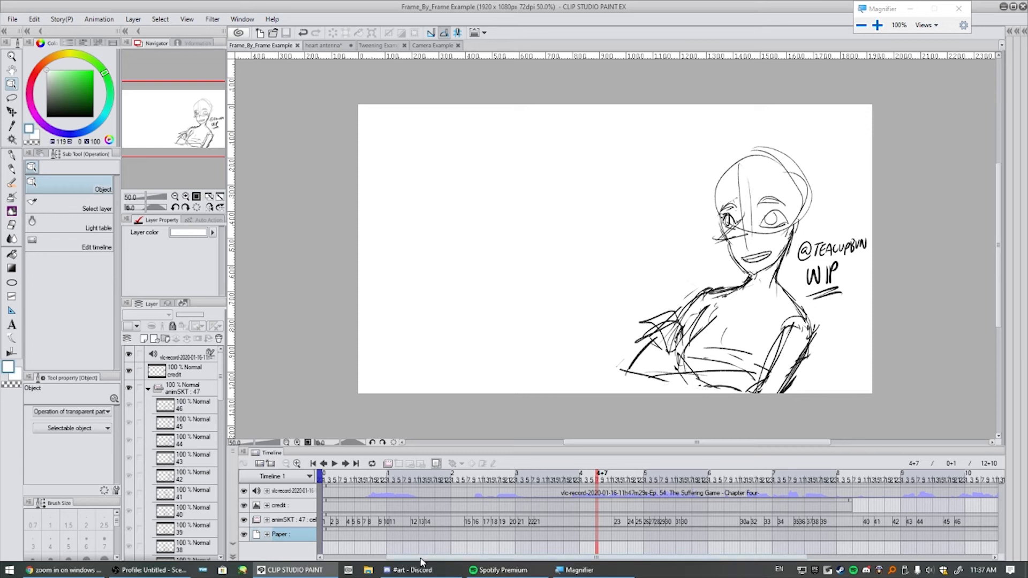
mouse_move(421, 558)
mouse_down()
mouse_move(377, 559)
mouse_move(406, 555)
mouse_up()
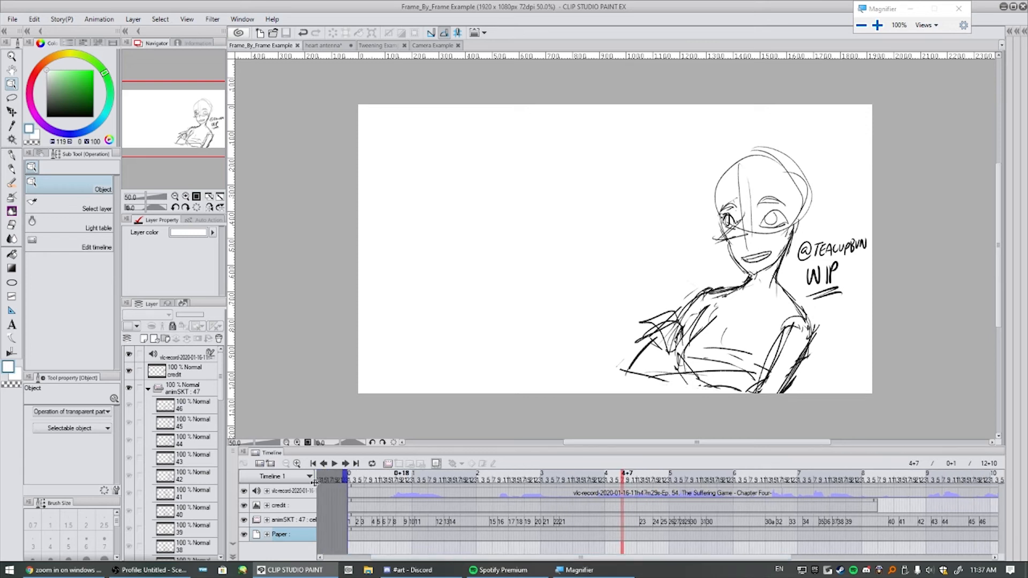
click(353, 480)
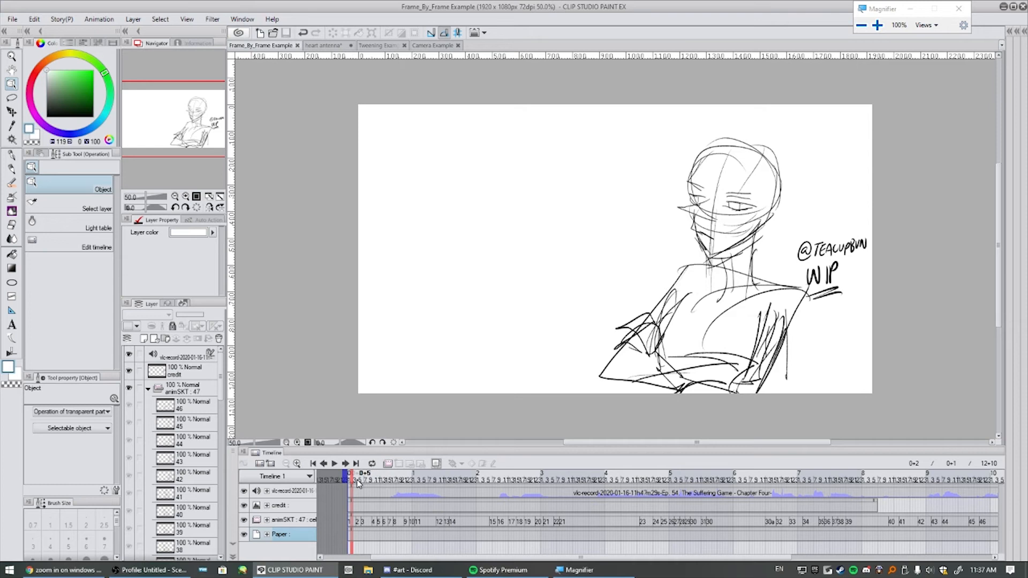
click(334, 463)
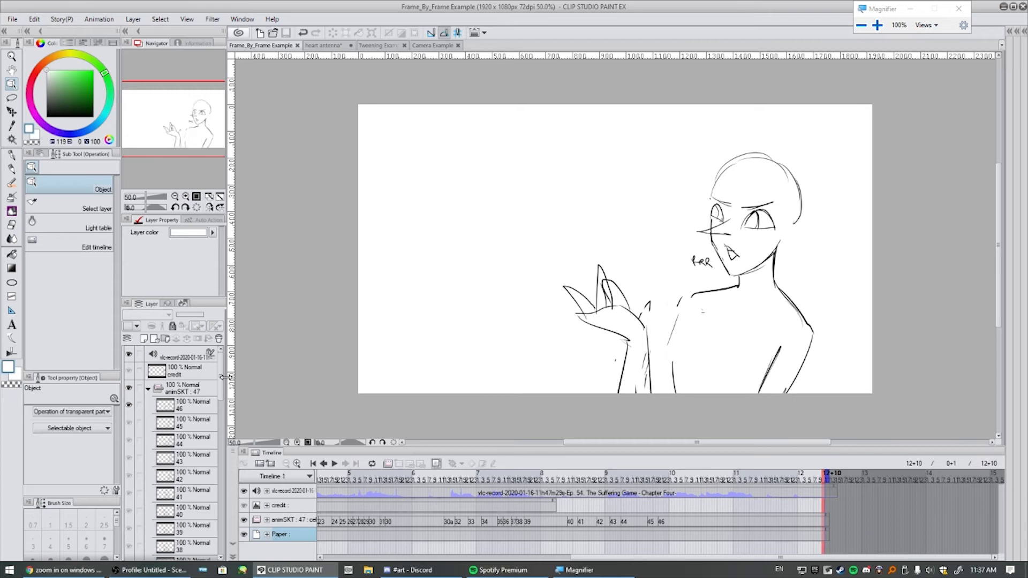
scroll(222, 377, down, 3)
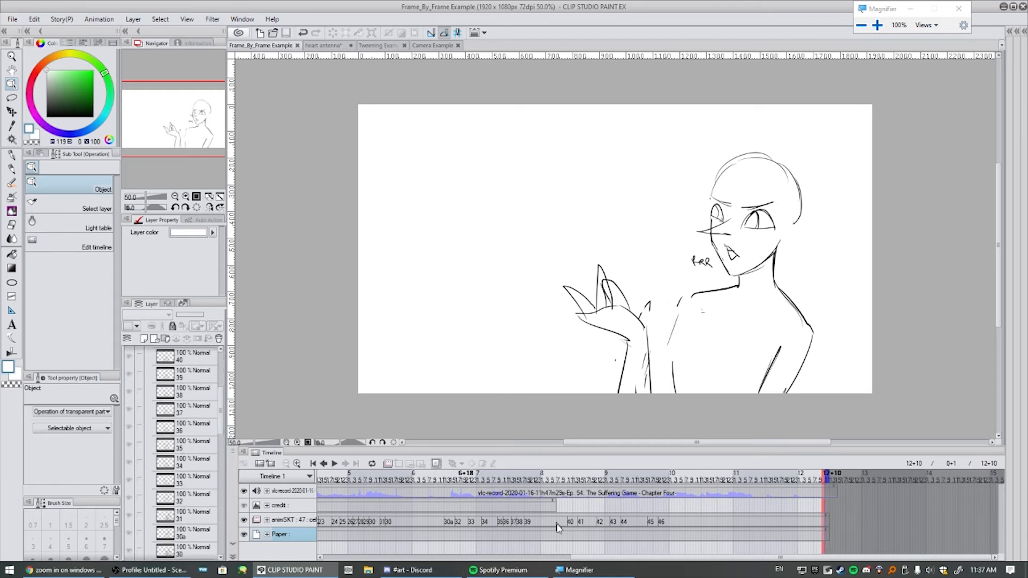
drag(221, 415, 223, 369)
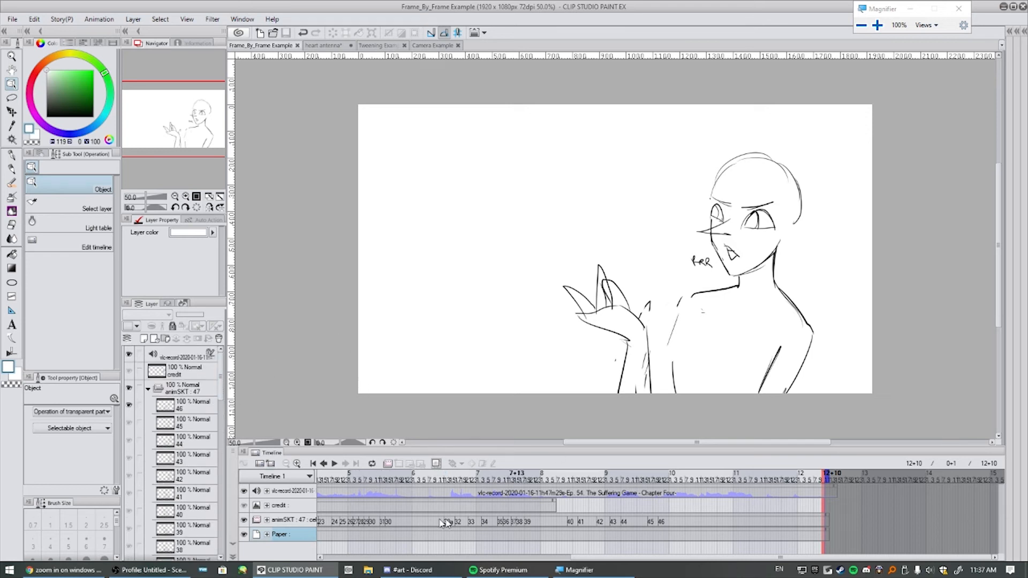
click(300, 491)
click(12, 19)
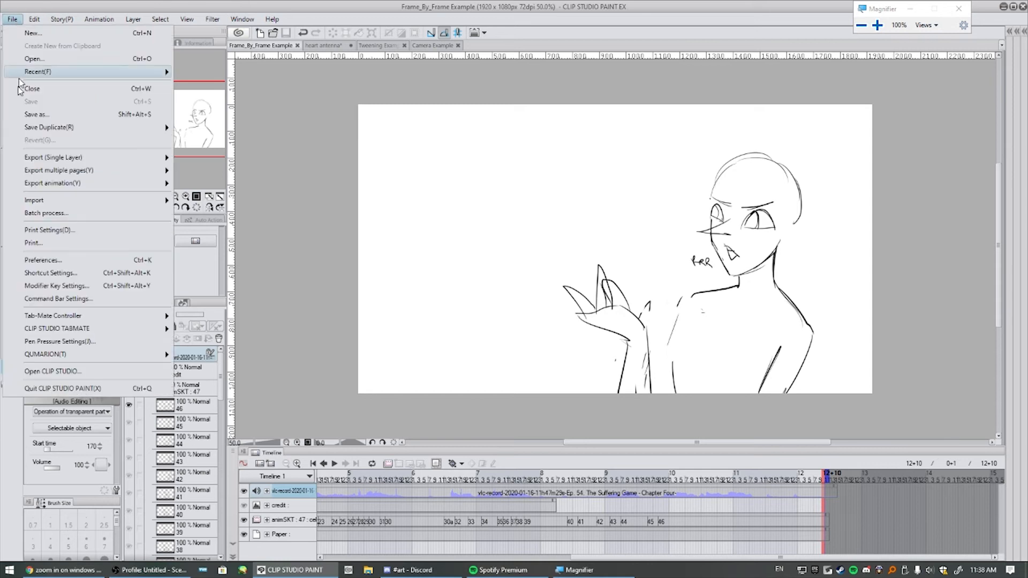
mouse_move(112, 200)
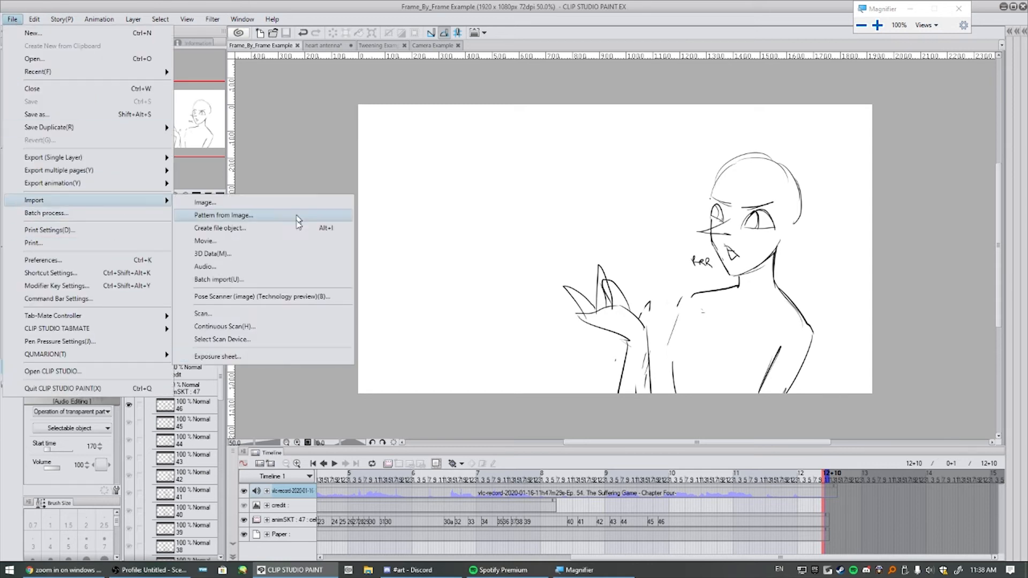
click(205, 267)
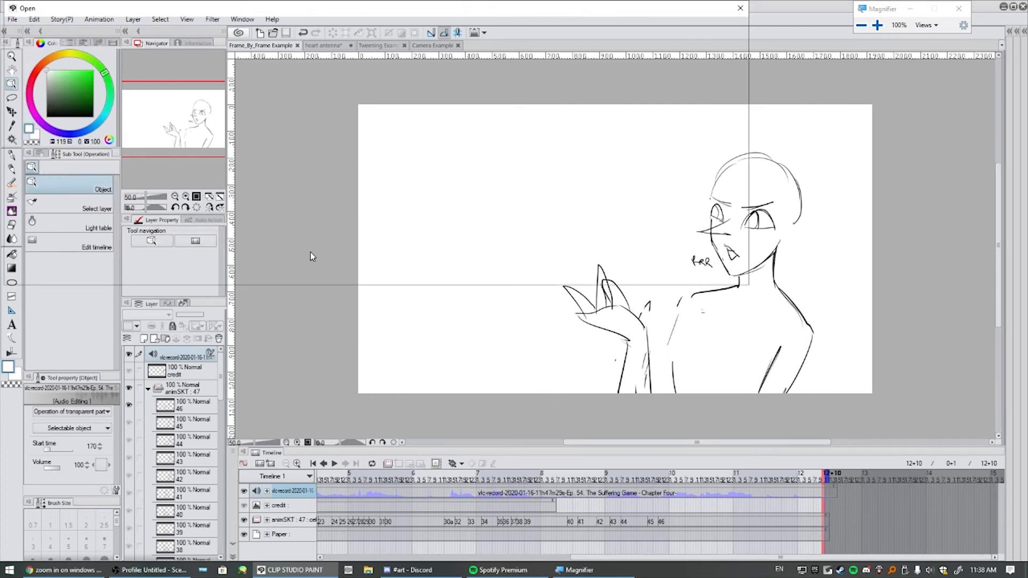
click(715, 271)
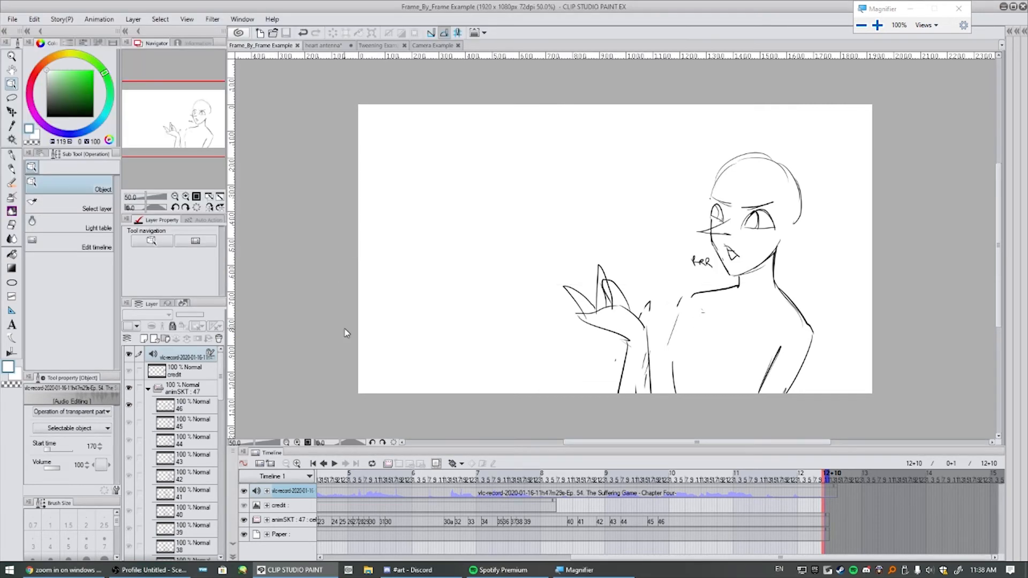
Bring the start of the timeline into view, enlarge the timeline area and select the credit layer.
click(437, 475)
drag(234, 470, 239, 475)
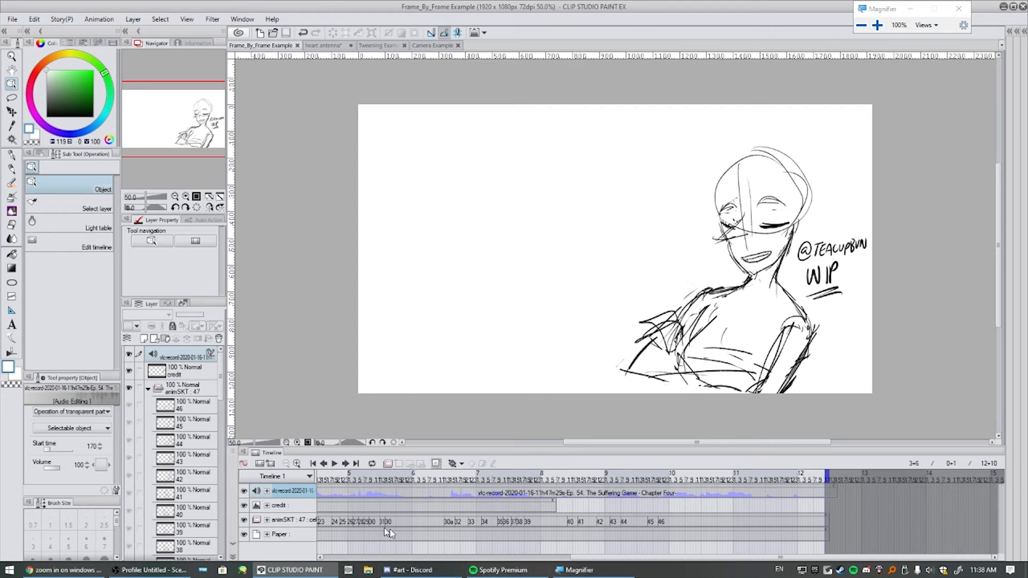
drag(591, 558, 397, 567)
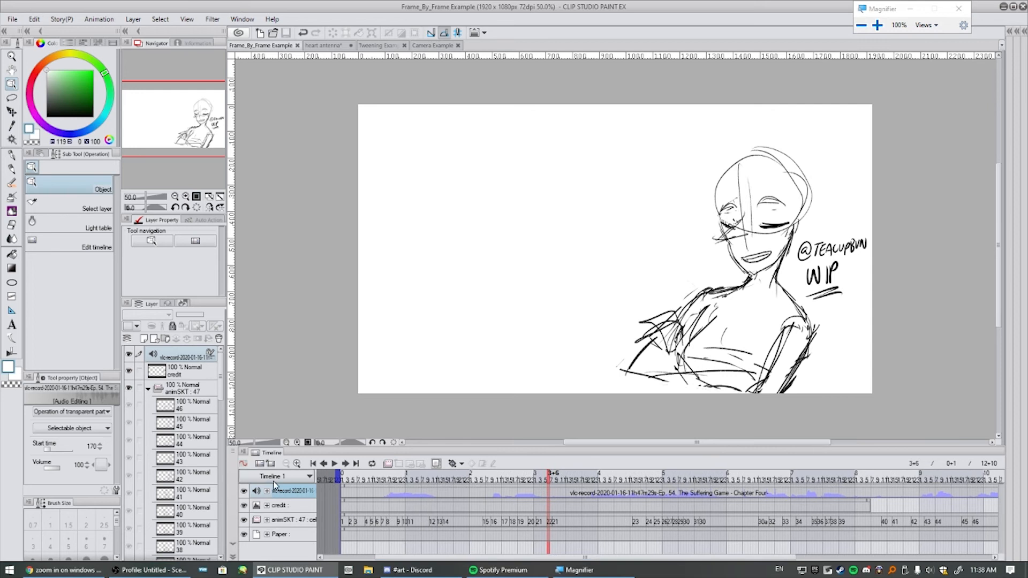
drag(328, 448, 324, 371)
click(190, 369)
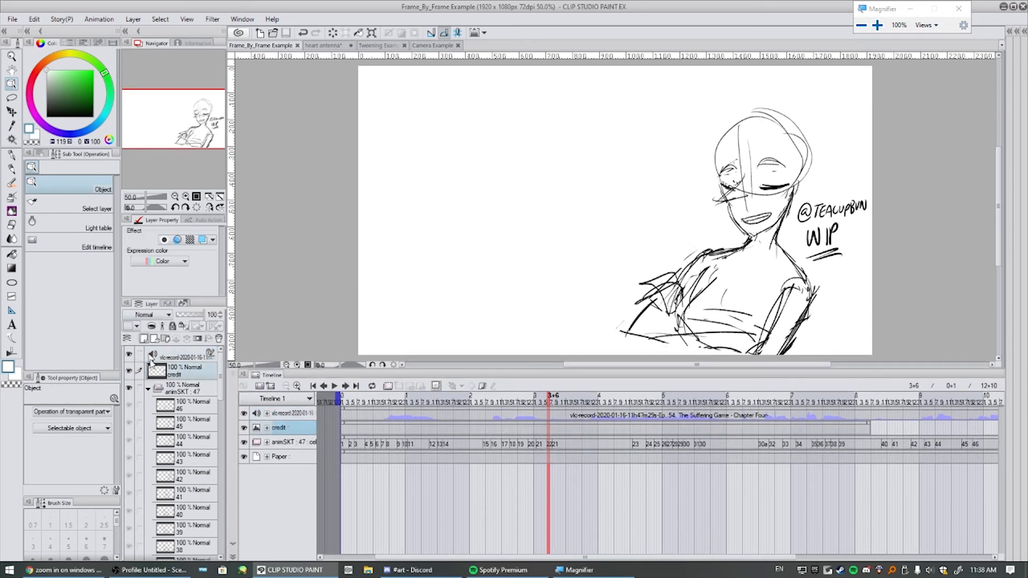
click(143, 339)
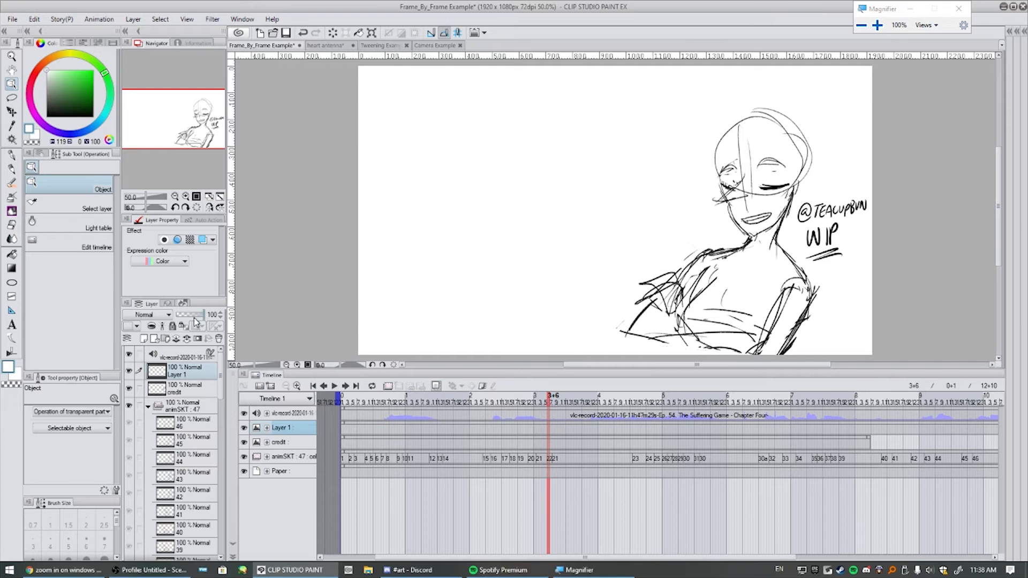
click(219, 340)
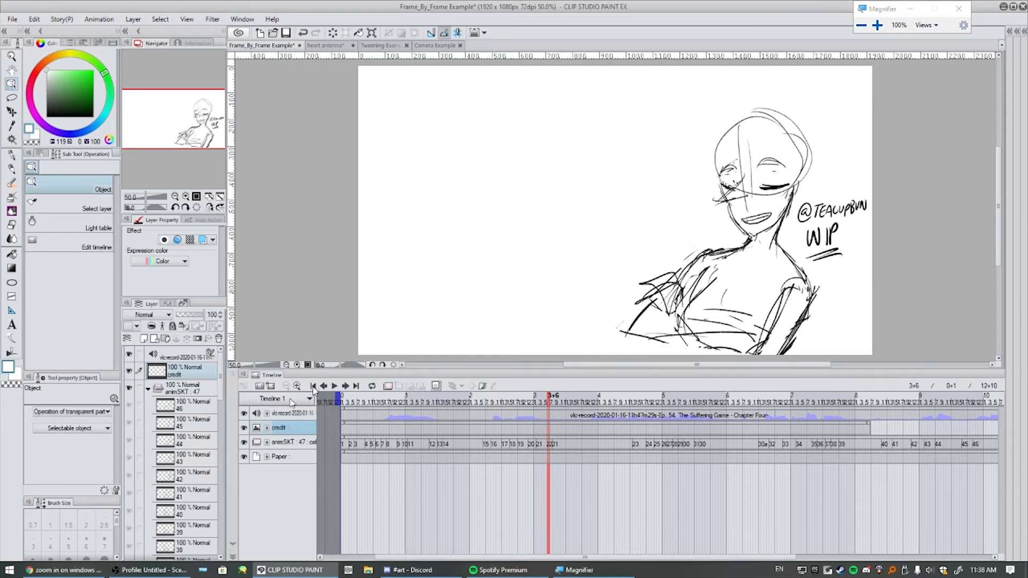
click(520, 213)
click(269, 387)
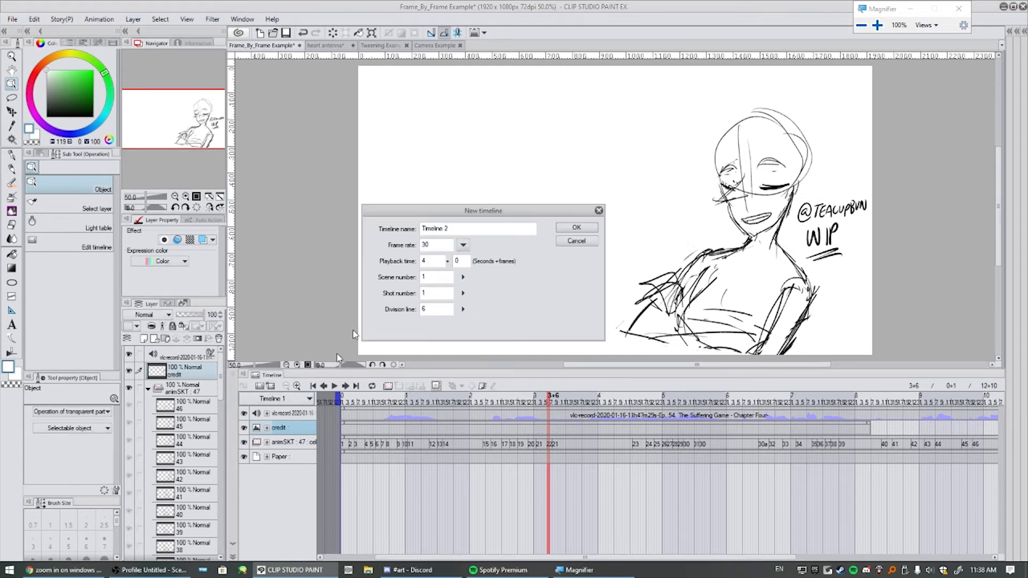
click(590, 242)
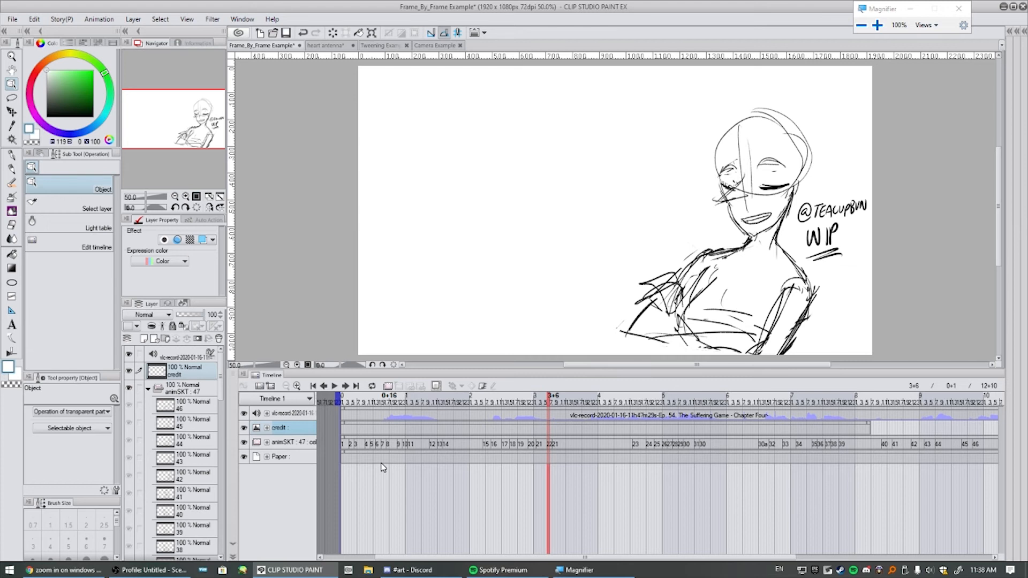
Create a new animation folder above the credit layer and add a first raster layer inside it.
key(super+plus)
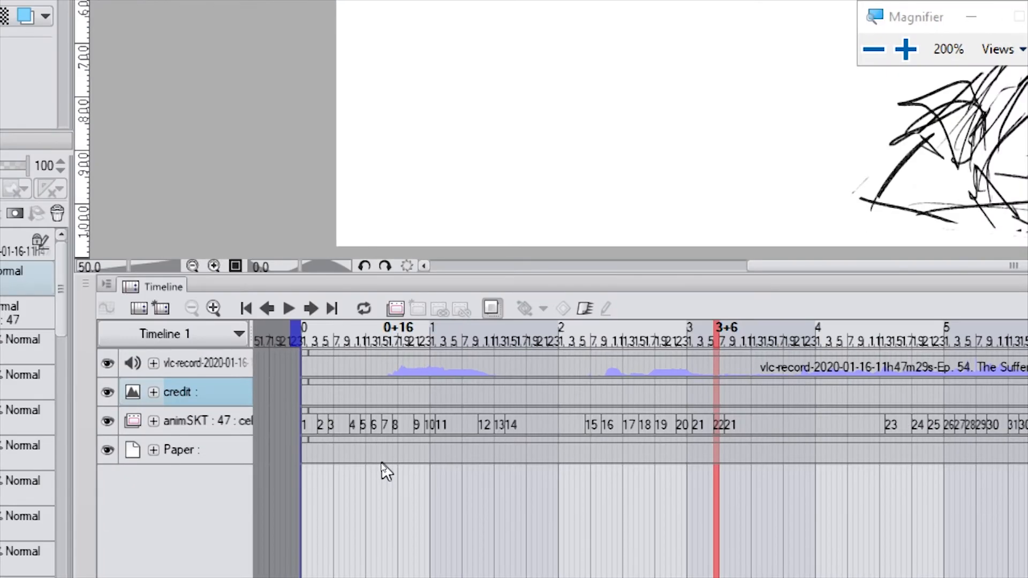
click(395, 310)
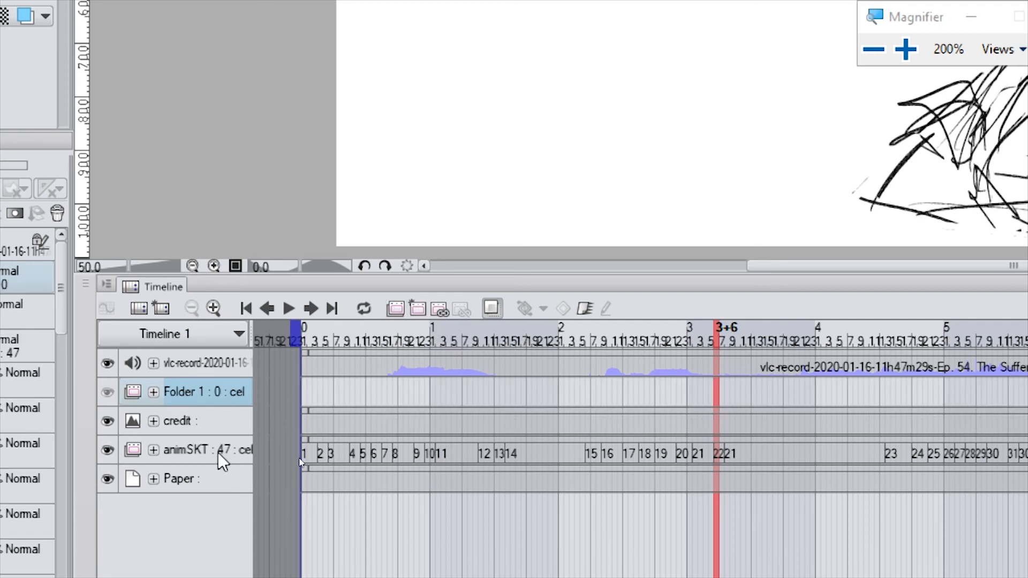
key(super+minus)
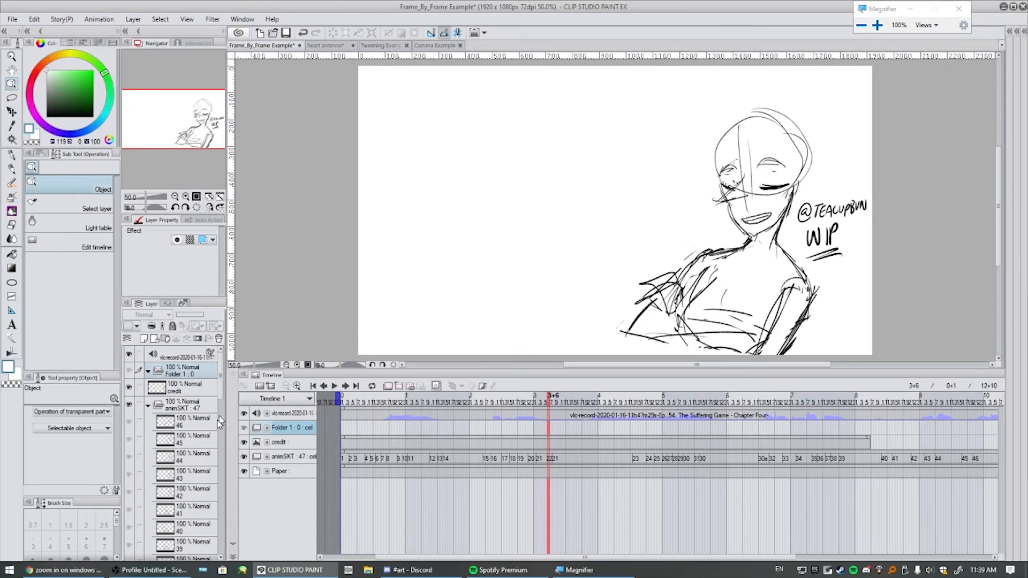
mouse_move(217, 371)
mouse_down()
mouse_move(216, 522)
mouse_move(210, 366)
mouse_up()
click(143, 340)
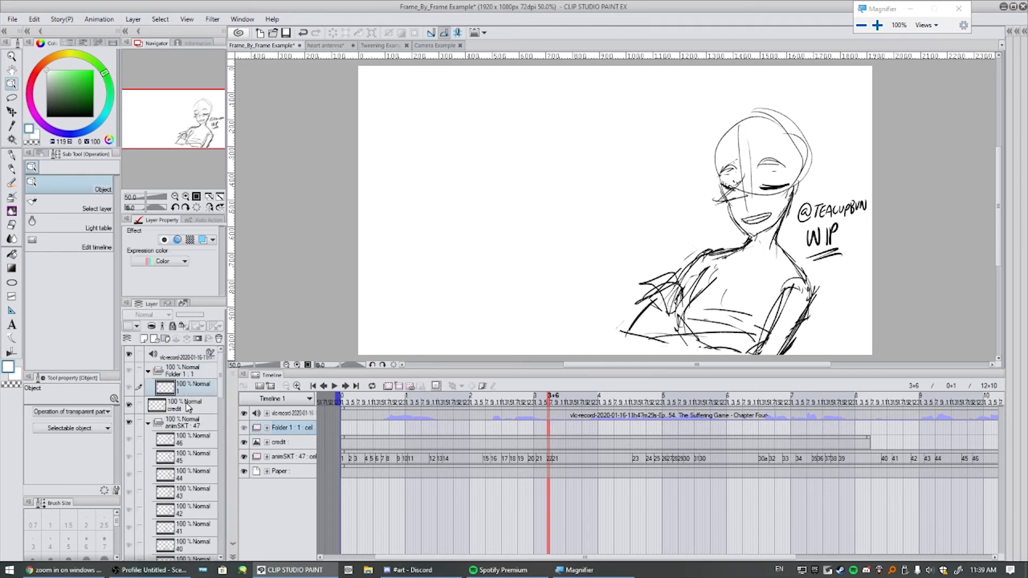
Choose the Mapping pen with a teal colour and assign cel 1 to the first frame of the Folder 1 track.
mouse_move(365, 401)
mouse_down()
mouse_move(281, 397)
mouse_move(273, 373)
mouse_up()
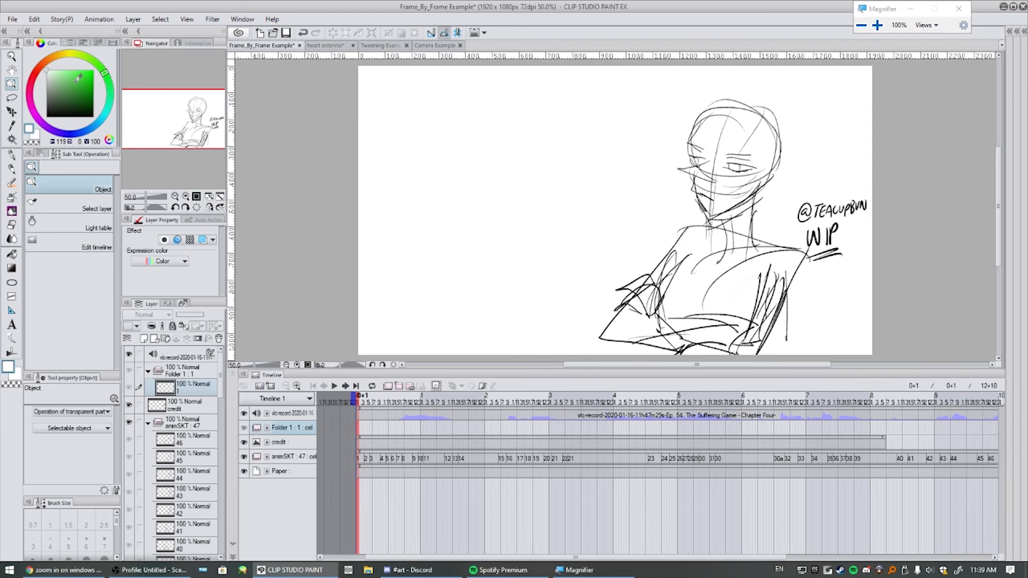
mouse_move(80, 78)
mouse_down()
mouse_move(82, 70)
mouse_move(80, 83)
mouse_up()
key(p)
click(102, 116)
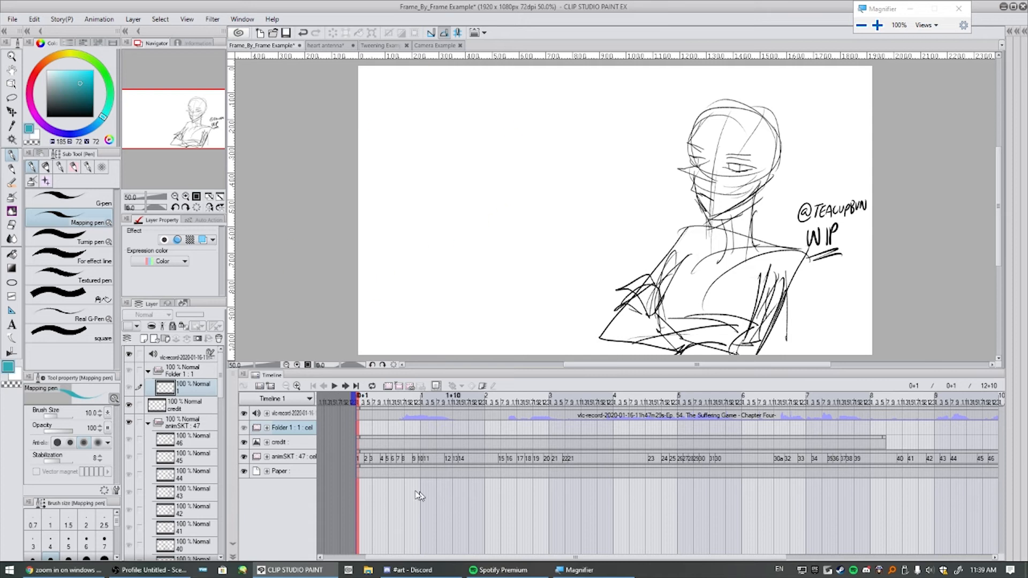
right_click(360, 431)
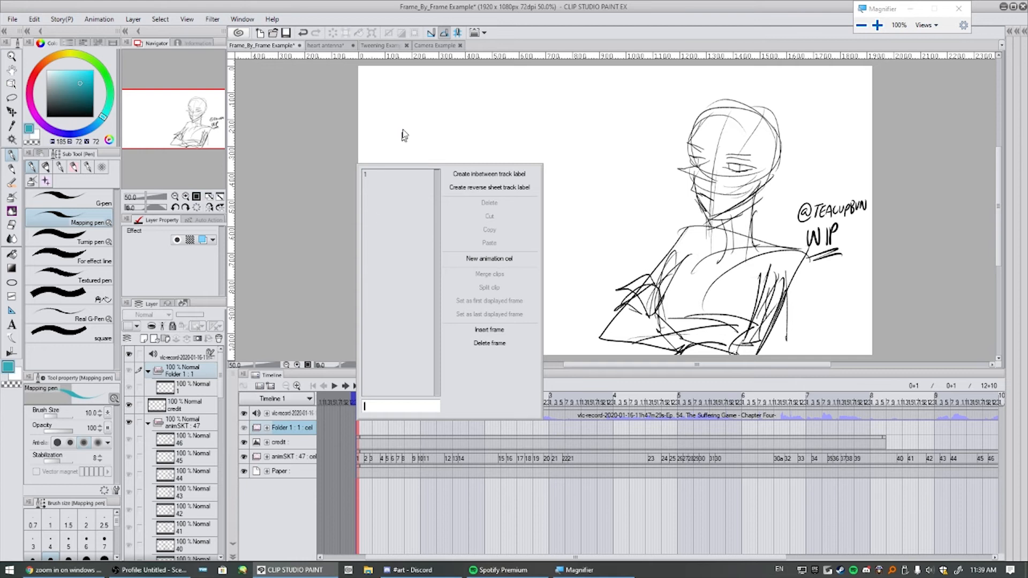
click(381, 177)
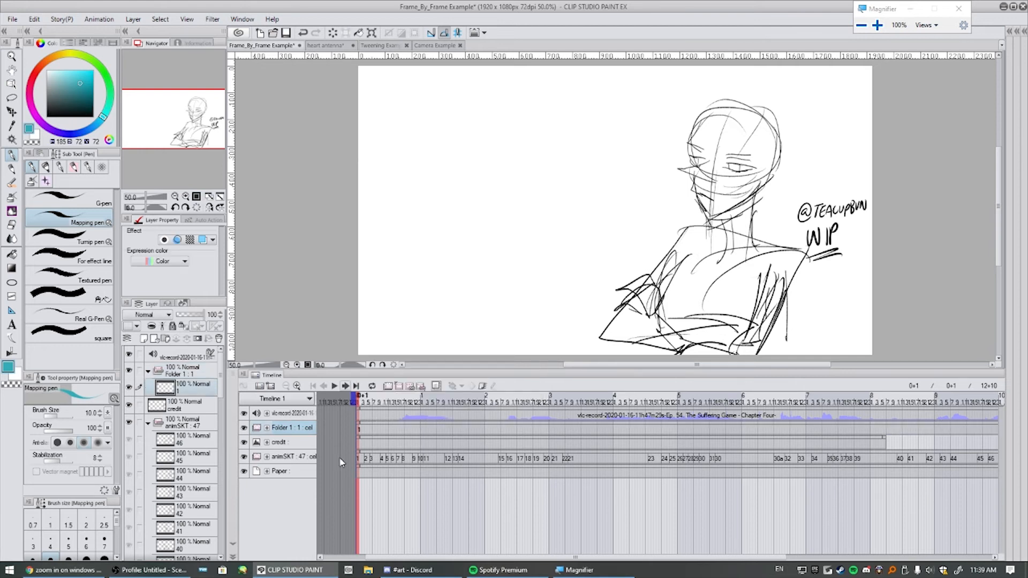
Add a new animation cel to the Folder 1 track at frame 0+12.
drag(377, 399, 355, 422)
key(space)
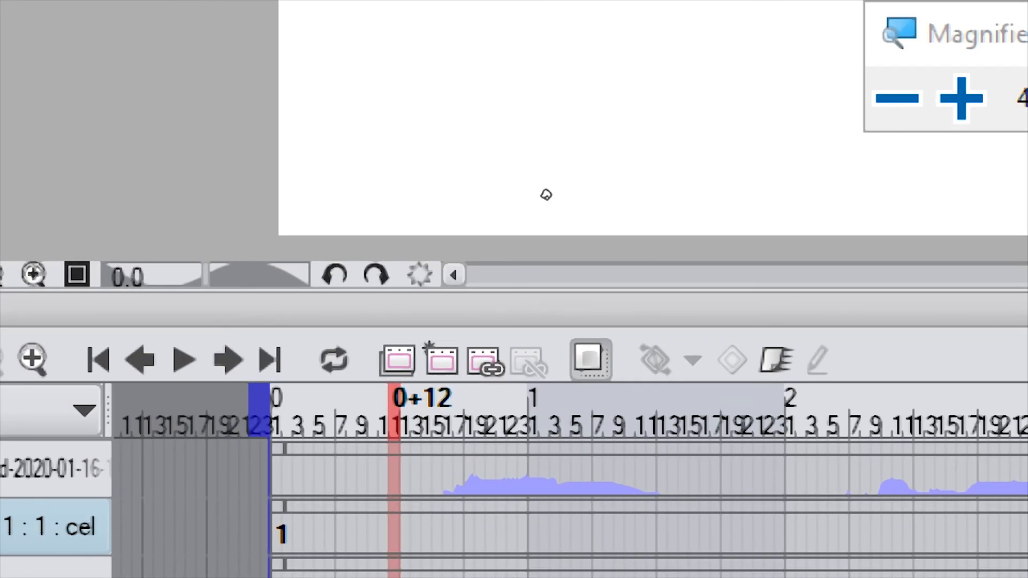
click(443, 364)
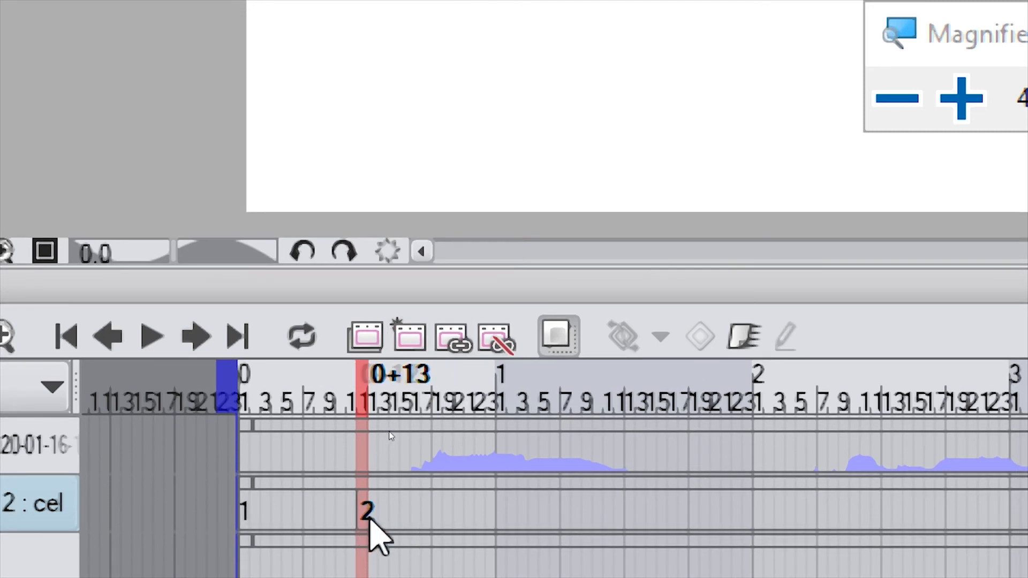
key(super+minus)
key(super+minus)
key(super+minus)
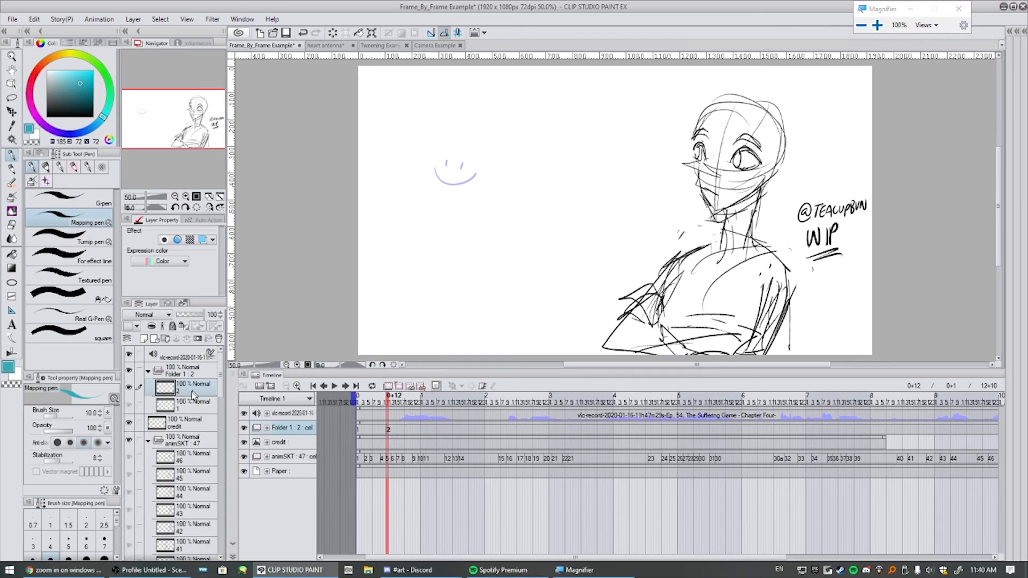
Scrub the playhead back and forth between cels 1 and 2 of Folder 1 to compare the smiley drawings.
click(370, 401)
mouse_move(369, 398)
mouse_down()
mouse_move(391, 404)
mouse_move(393, 383)
mouse_up()
drag(371, 402, 392, 405)
click(386, 405)
click(388, 405)
mouse_move(388, 406)
mouse_down()
mouse_move(364, 406)
mouse_move(389, 410)
mouse_up()
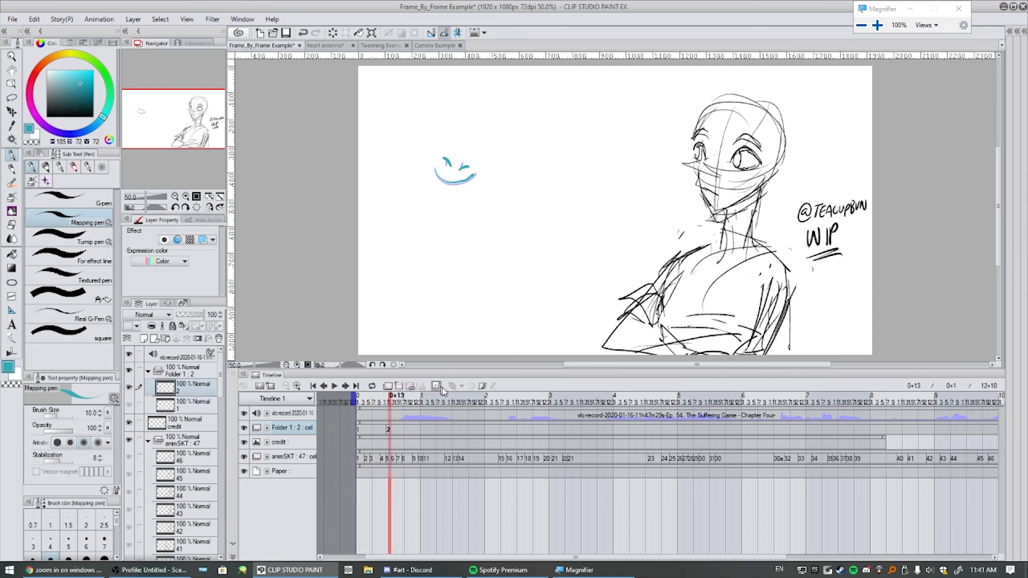
click(399, 405)
drag(399, 404, 370, 407)
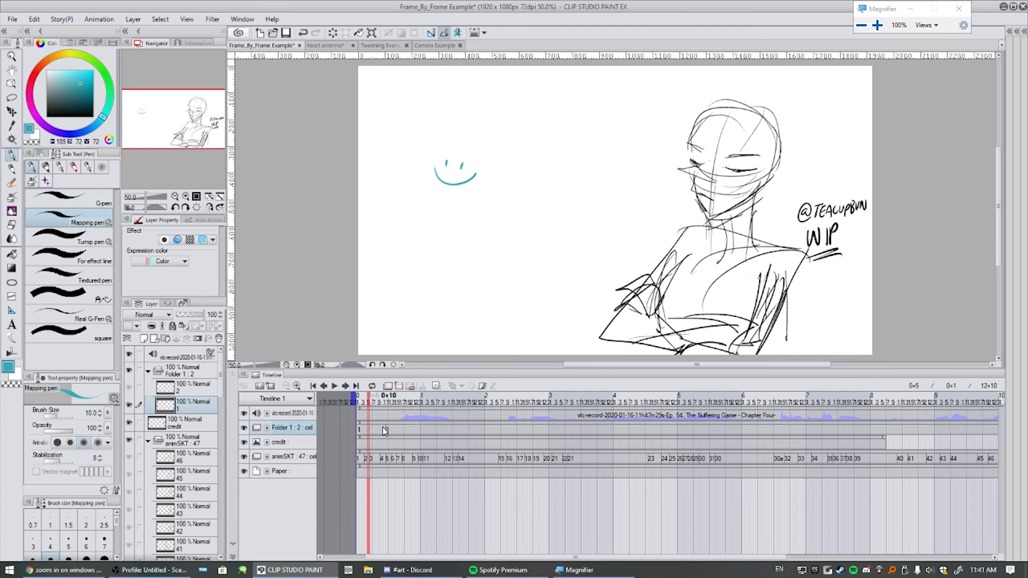
Add a third raster layer to Folder 1 and assign it to the track at frame 0+20.
click(401, 401)
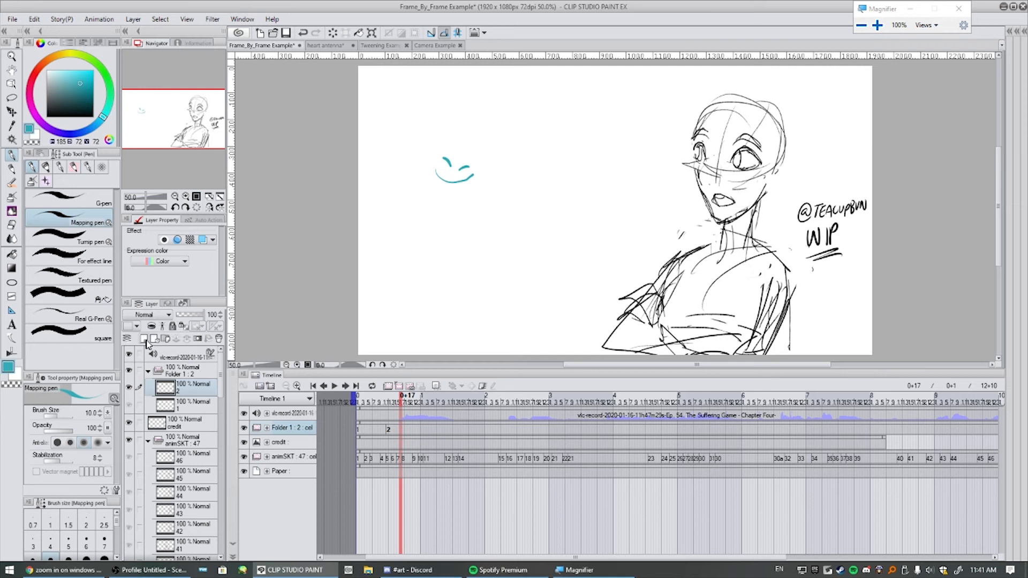
click(144, 339)
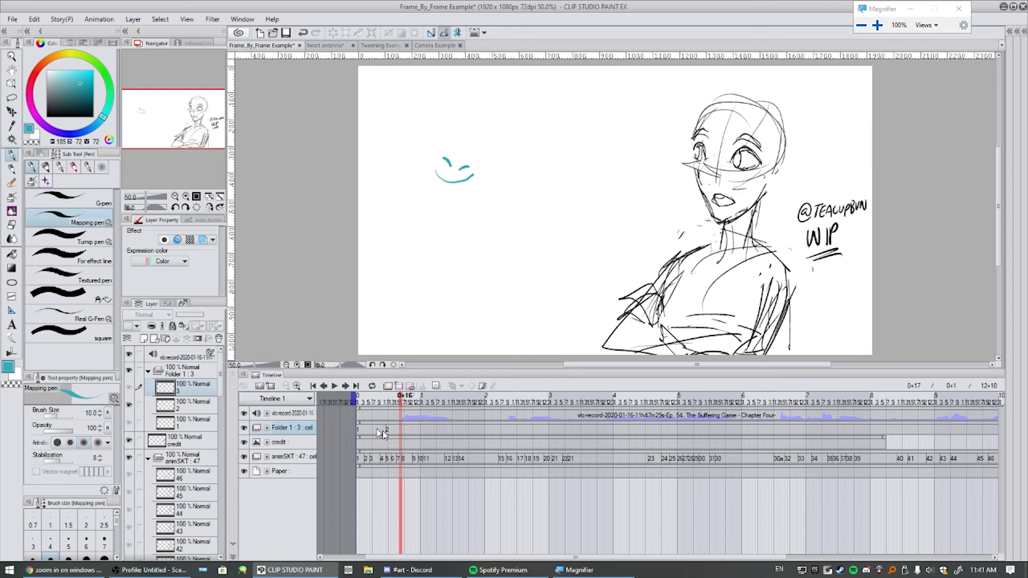
right_click(434, 433)
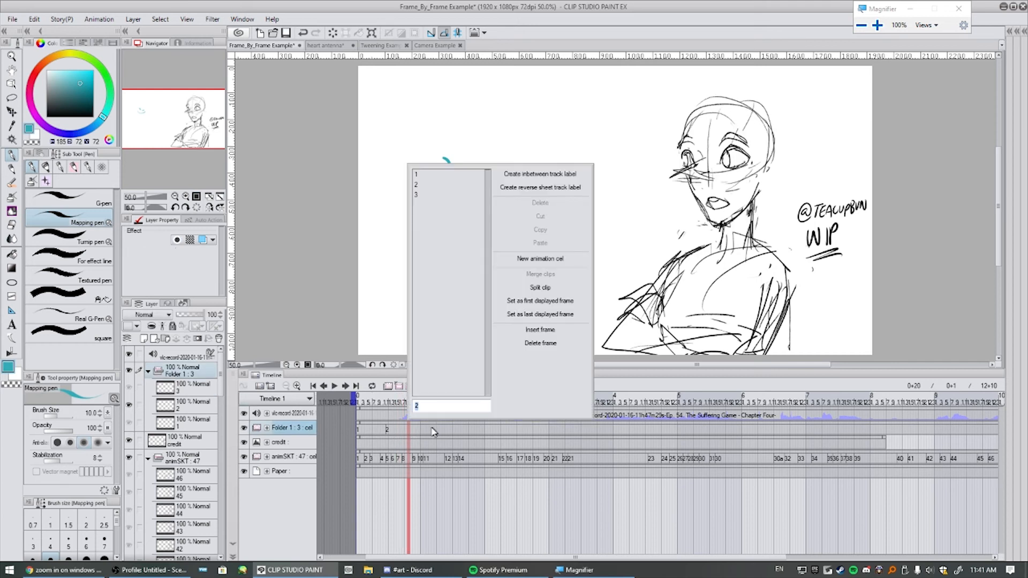
click(423, 197)
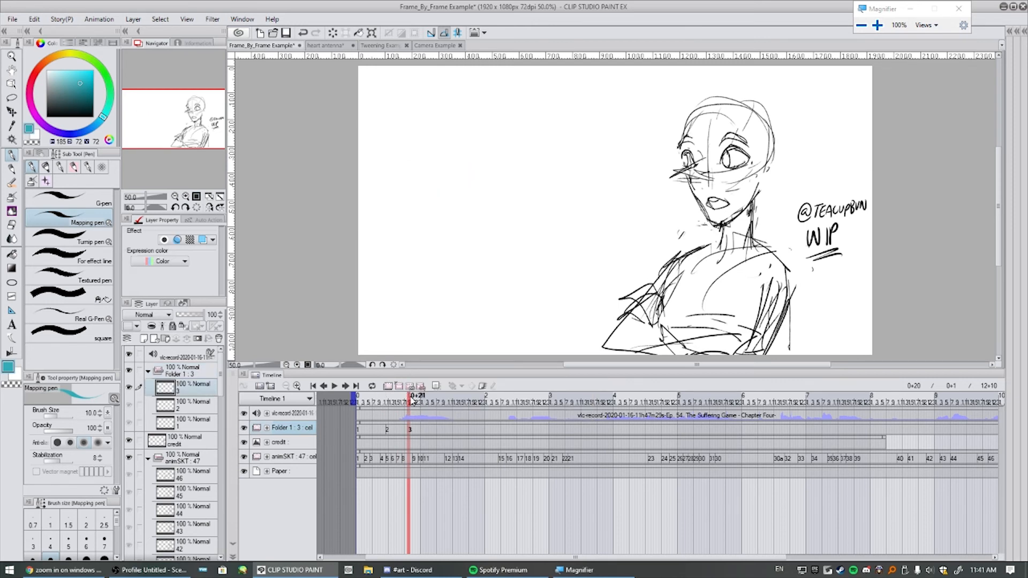
click(408, 405)
click(410, 409)
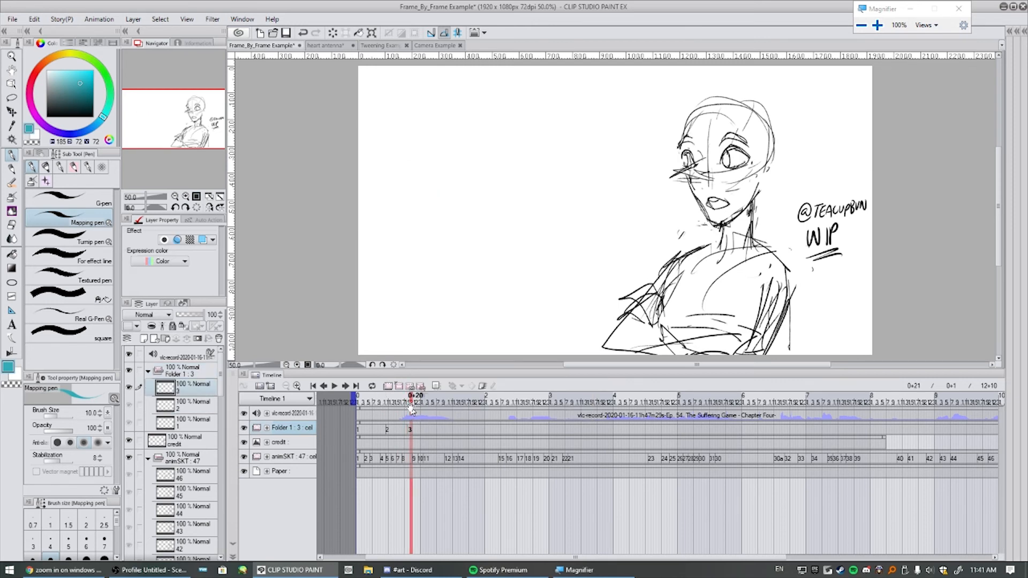
Turn on onion skin and draw a grinning face with slanted eyes on cel 3 of Folder 1.
click(439, 387)
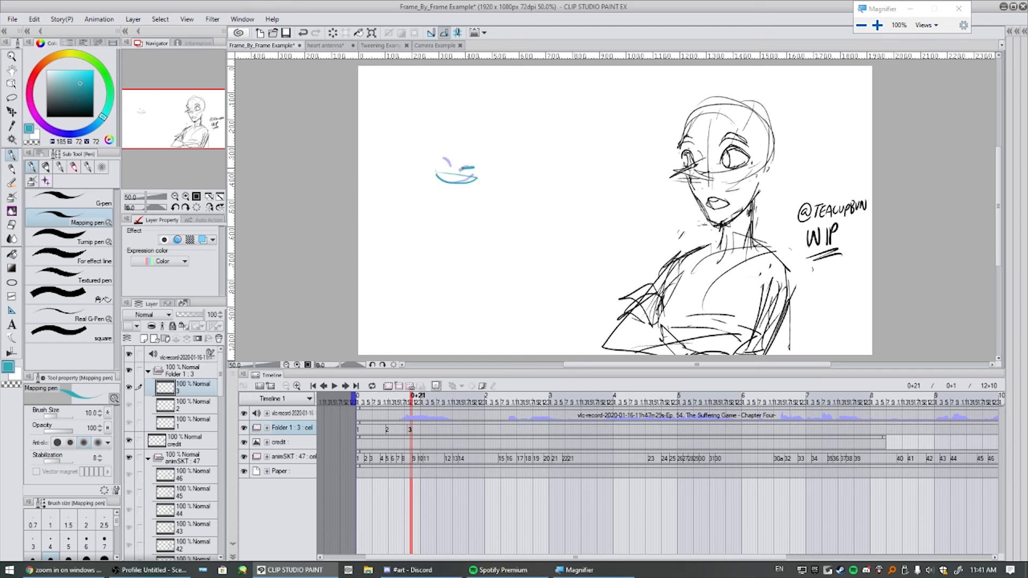
mouse_move(413, 399)
mouse_down()
mouse_move(367, 400)
mouse_move(437, 416)
mouse_move(355, 412)
mouse_move(427, 412)
mouse_move(356, 412)
mouse_move(421, 410)
mouse_move(370, 410)
mouse_move(411, 410)
mouse_up()
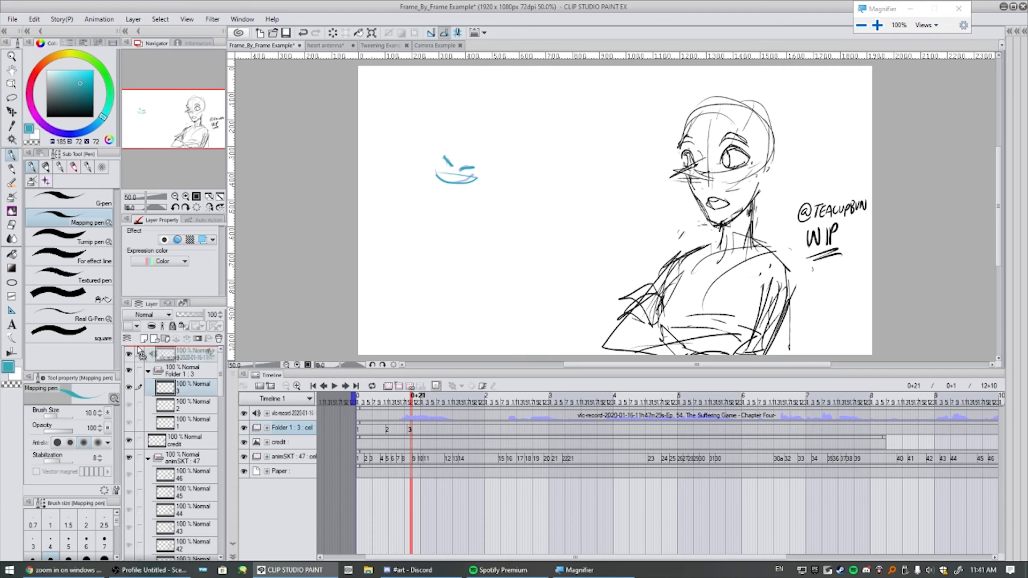
Add a fourth raster layer to Folder 1 and assign it to the track at frame 1+2.
click(144, 338)
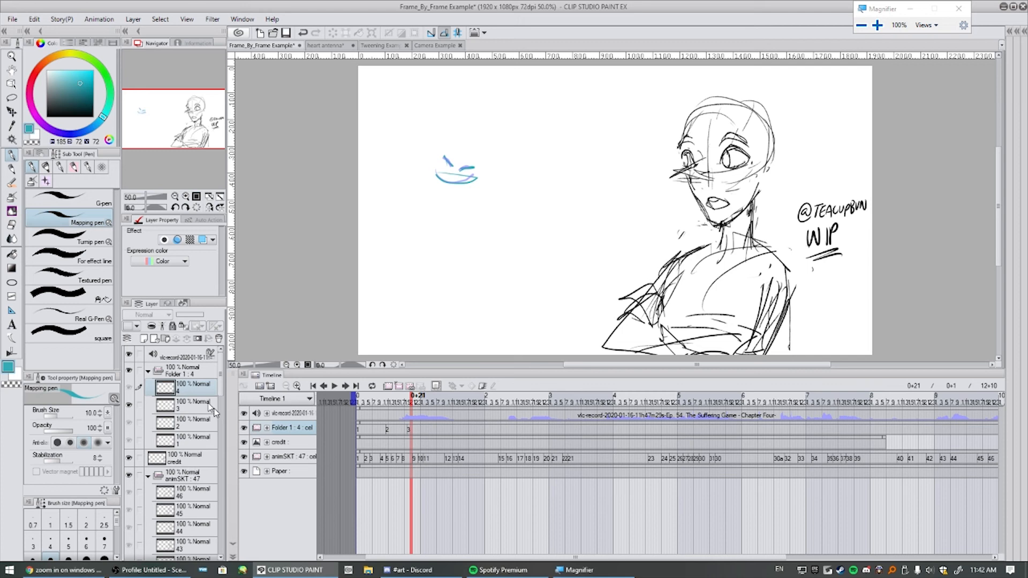
right_click(424, 430)
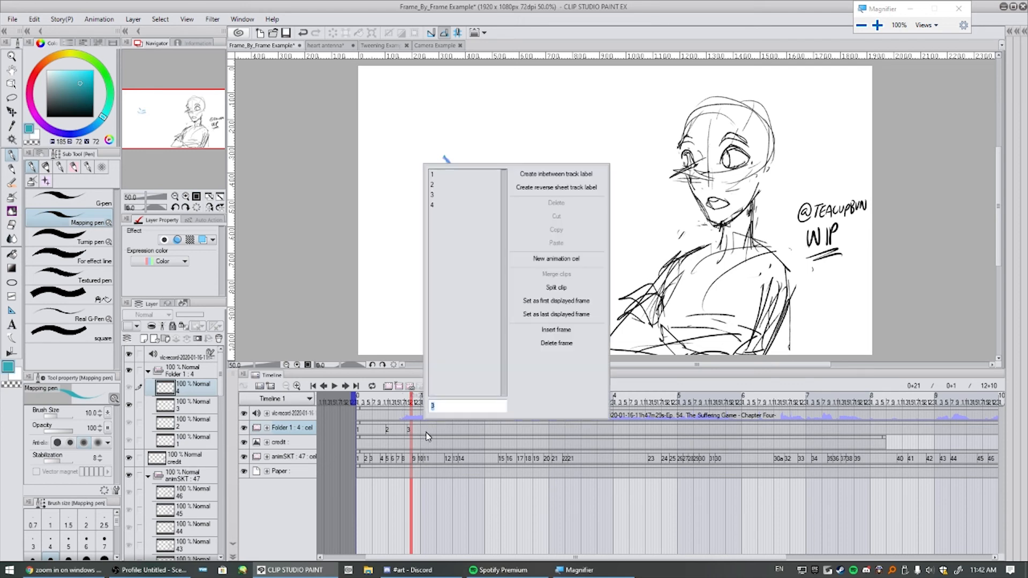
click(452, 207)
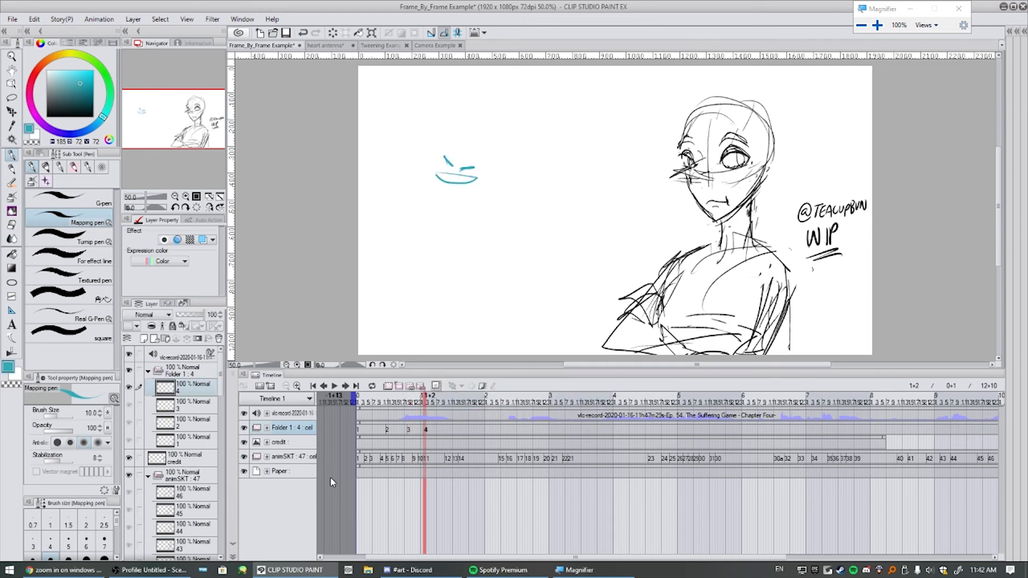
Add an in-between raster layer above cel 2, assign it to the Folder 1 track at frame 0+16, and draw the transitional grin.
click(180, 414)
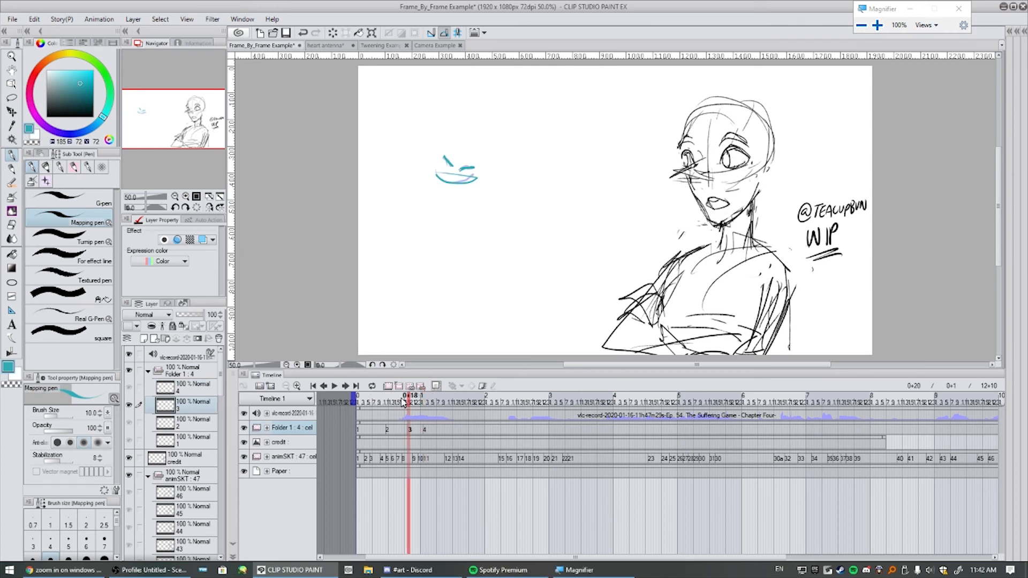
click(167, 424)
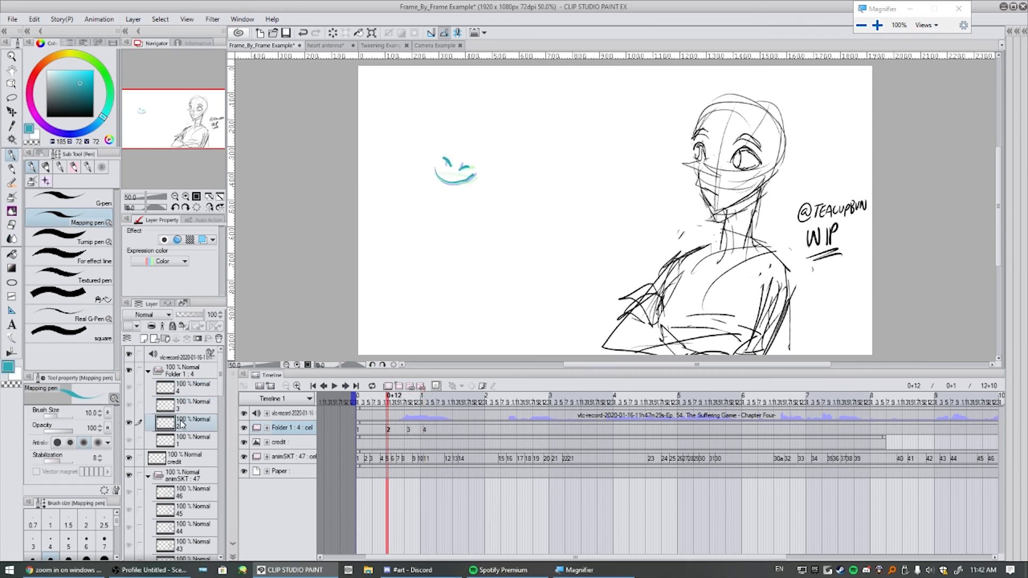
click(144, 338)
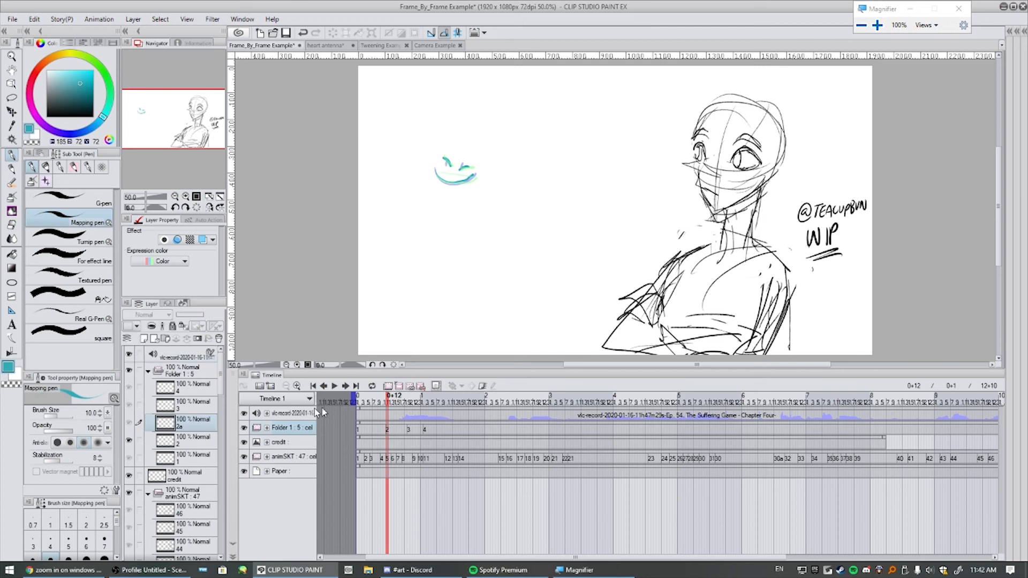
click(396, 432)
right_click(399, 435)
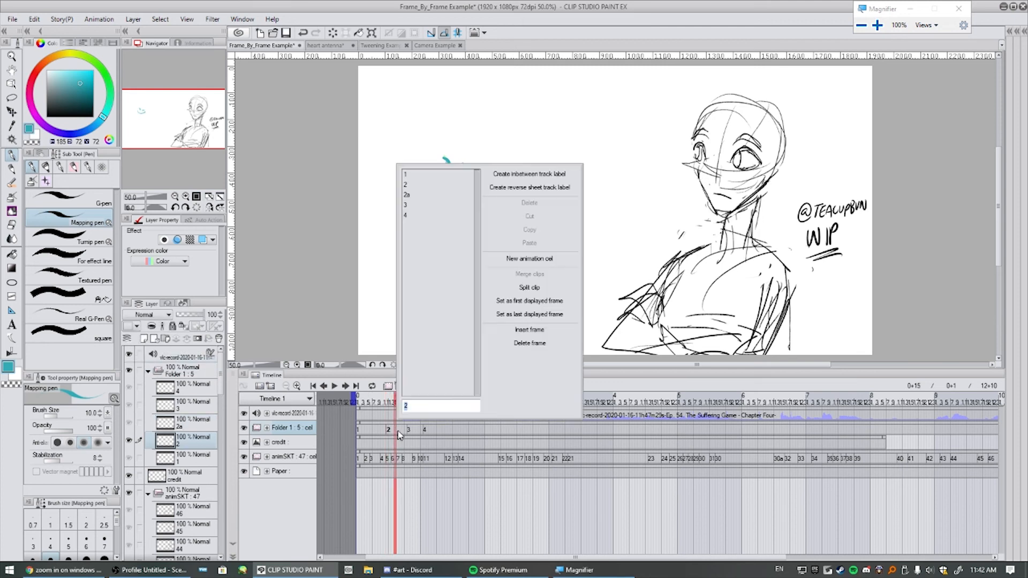
click(447, 195)
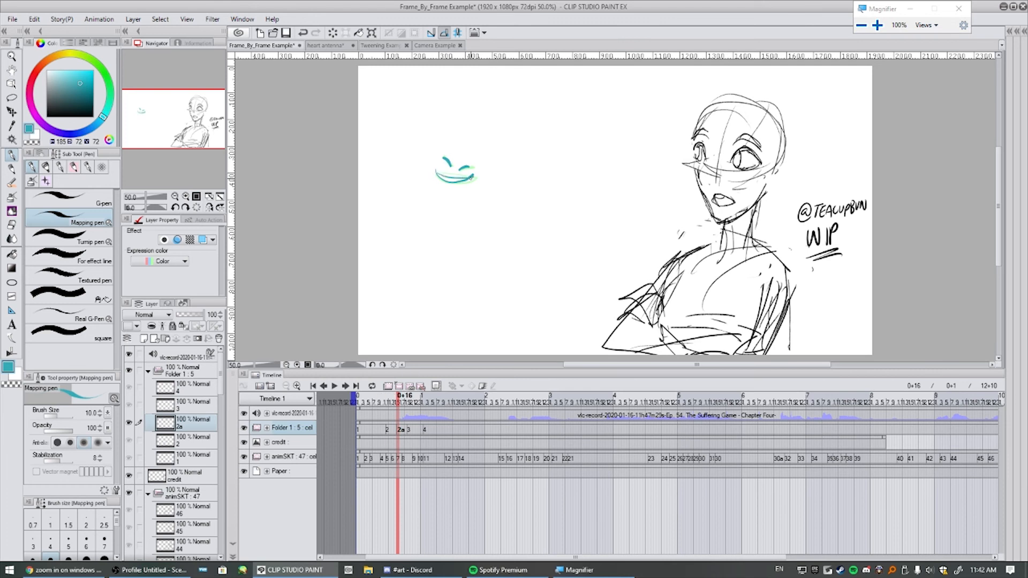
Scrub the playhead back to the start and play the timeline to review the smiley animation with cel 2a.
click(395, 402)
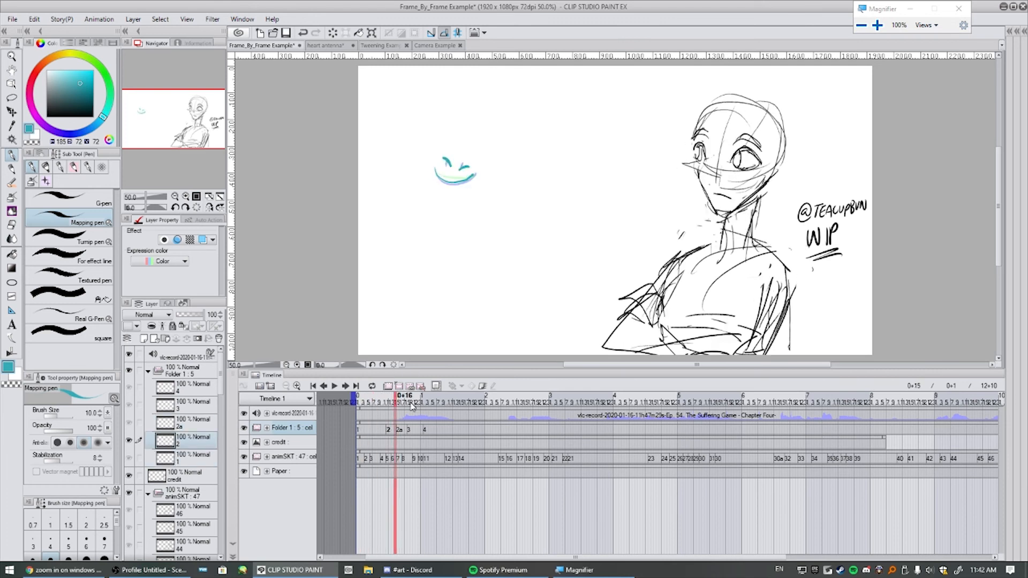
drag(412, 406, 330, 402)
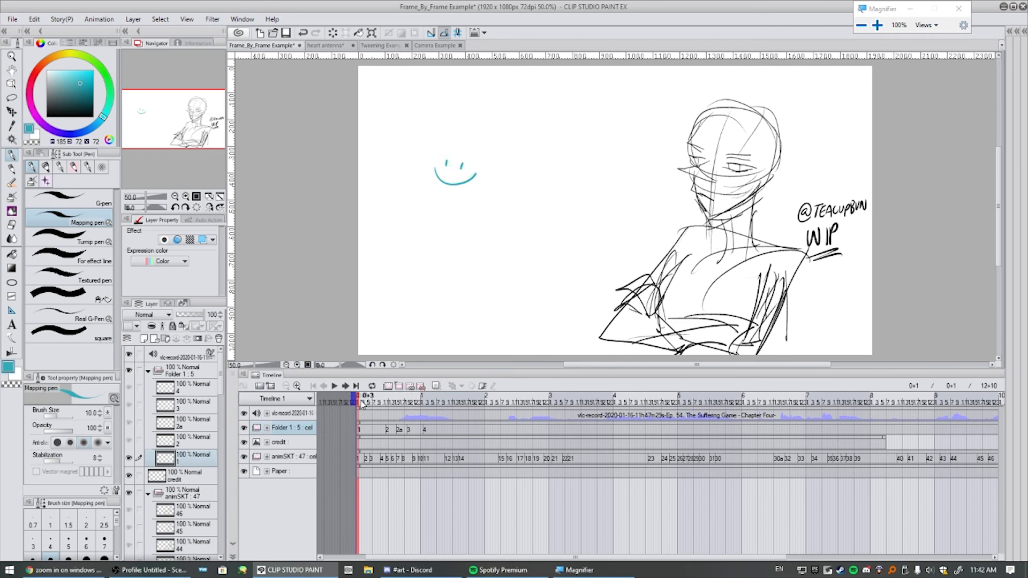
key(space)
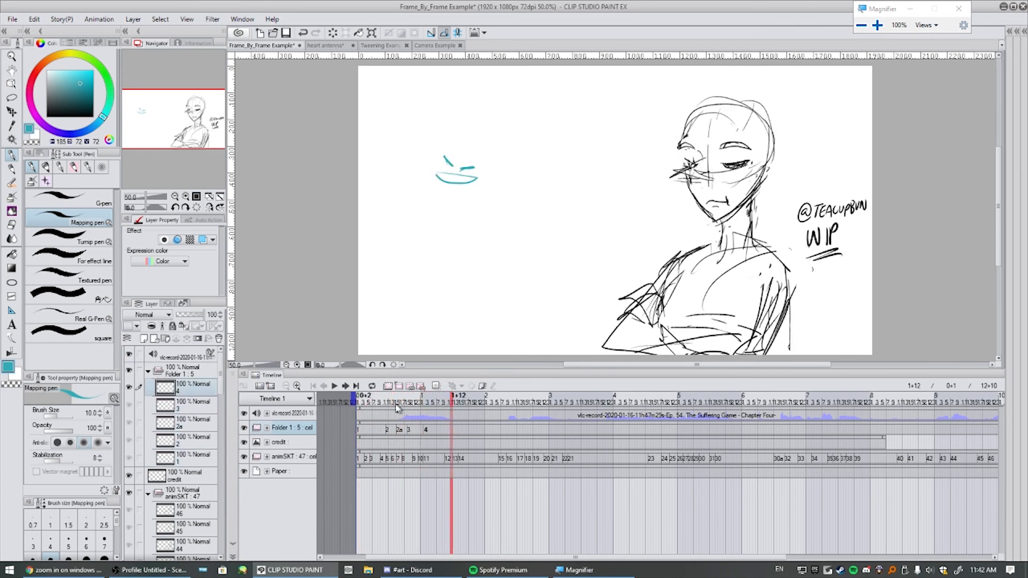
drag(398, 409, 338, 411)
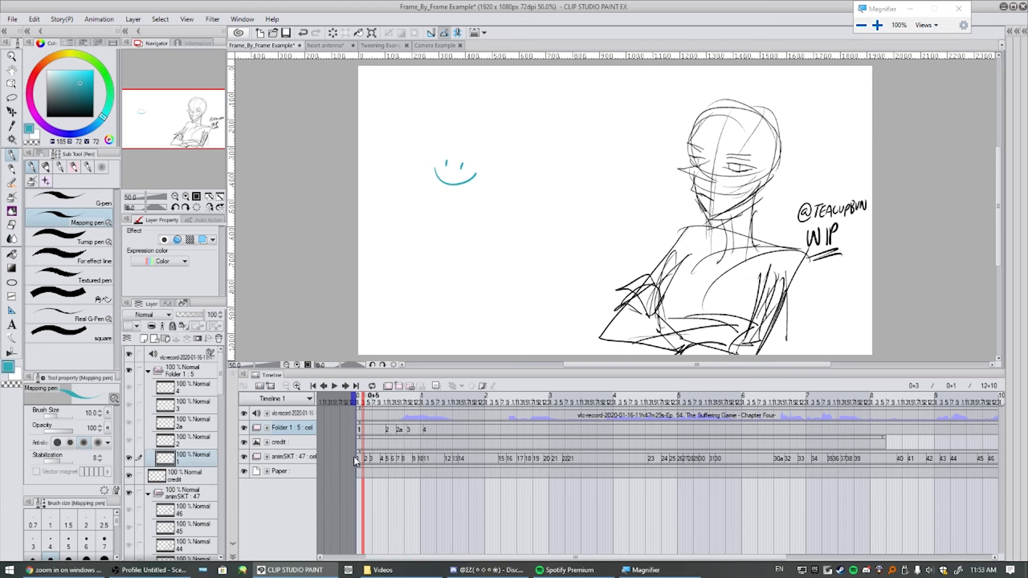
Delete 1 frame from the timeline at frame 0+13, during cel 2 of Folder 1.
mouse_move(364, 403)
mouse_down()
mouse_move(429, 413)
mouse_move(358, 411)
mouse_move(413, 428)
mouse_move(379, 432)
mouse_up()
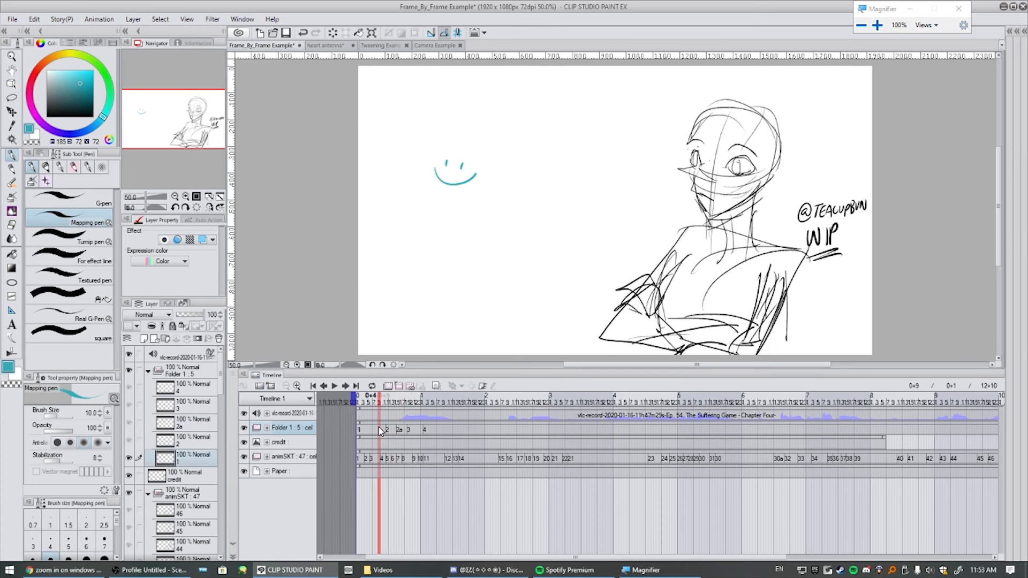
click(391, 470)
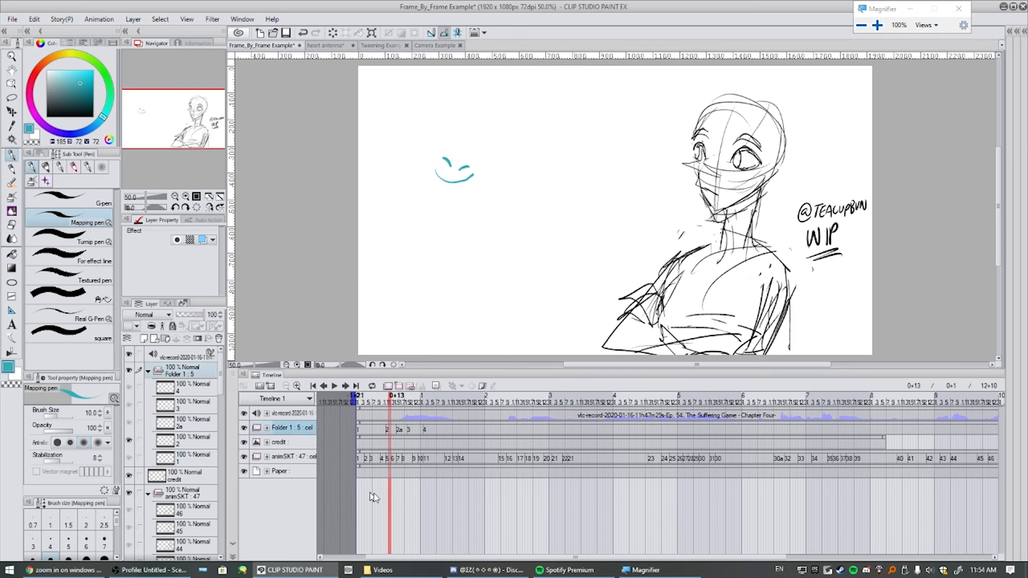
right_click(391, 432)
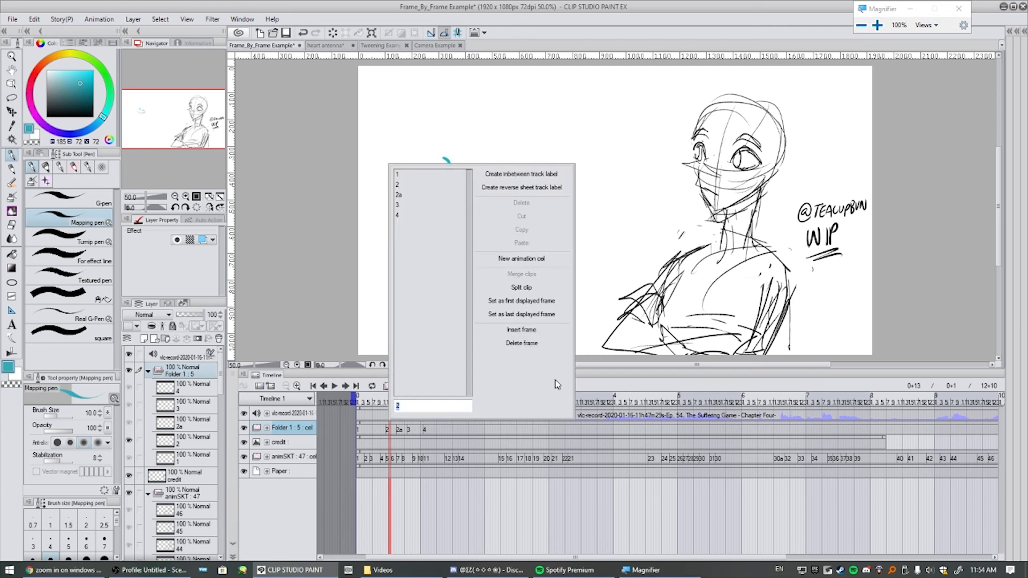
click(522, 345)
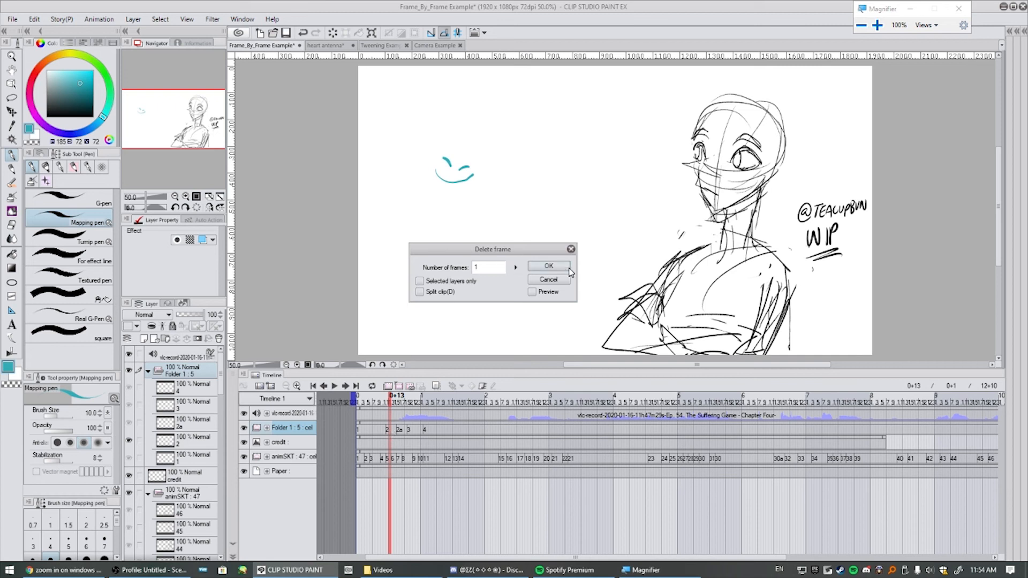
click(549, 267)
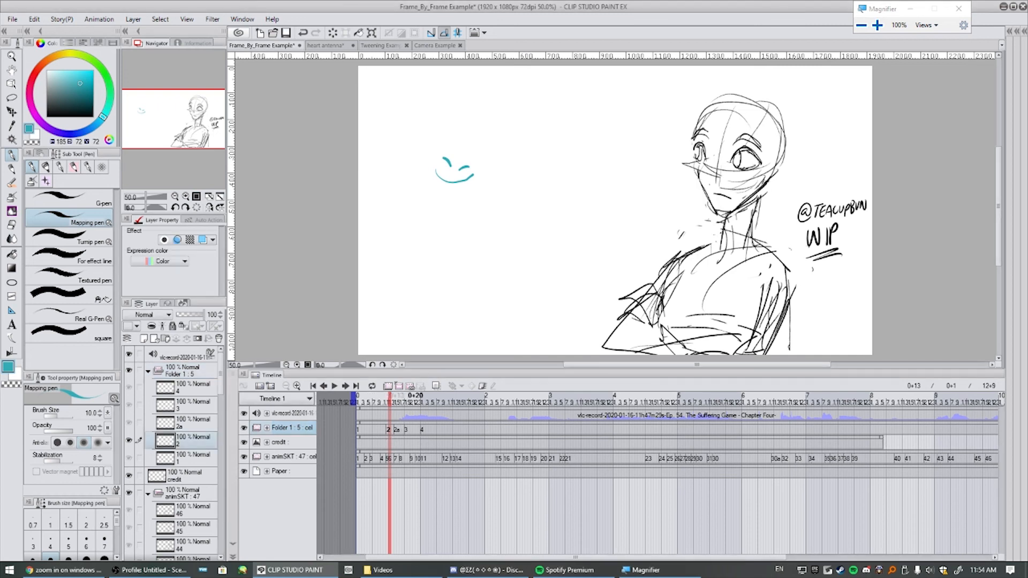
Insert 10 frames at frame 0+13 to lengthen cel 2's hold, and scrub through the lengthened section.
right_click(391, 432)
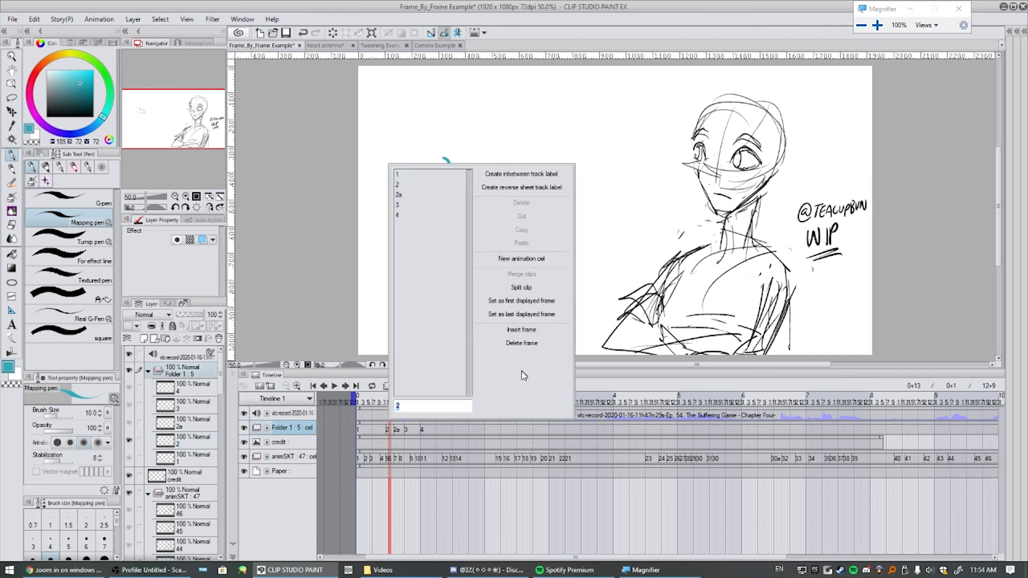
click(515, 331)
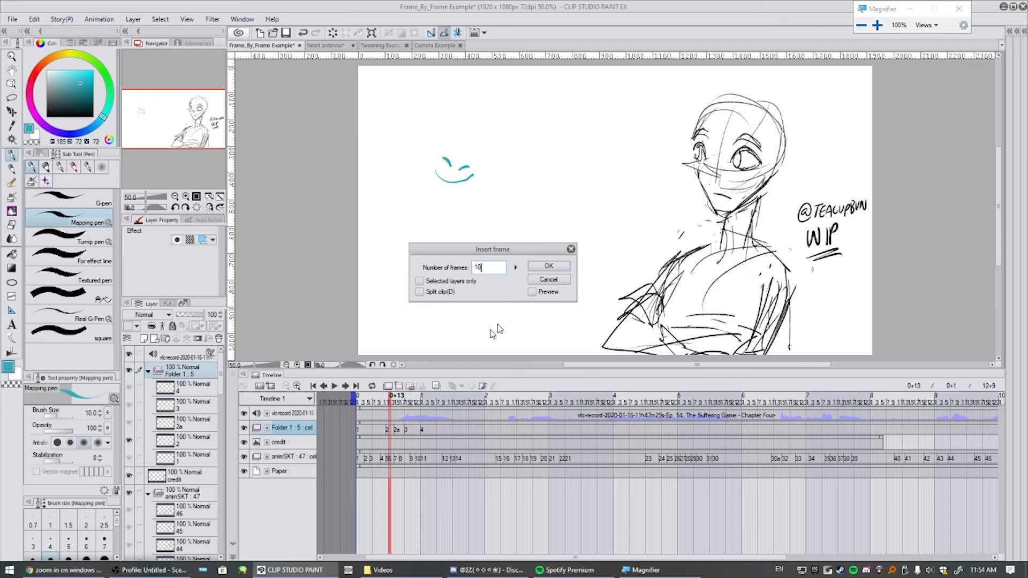
click(551, 266)
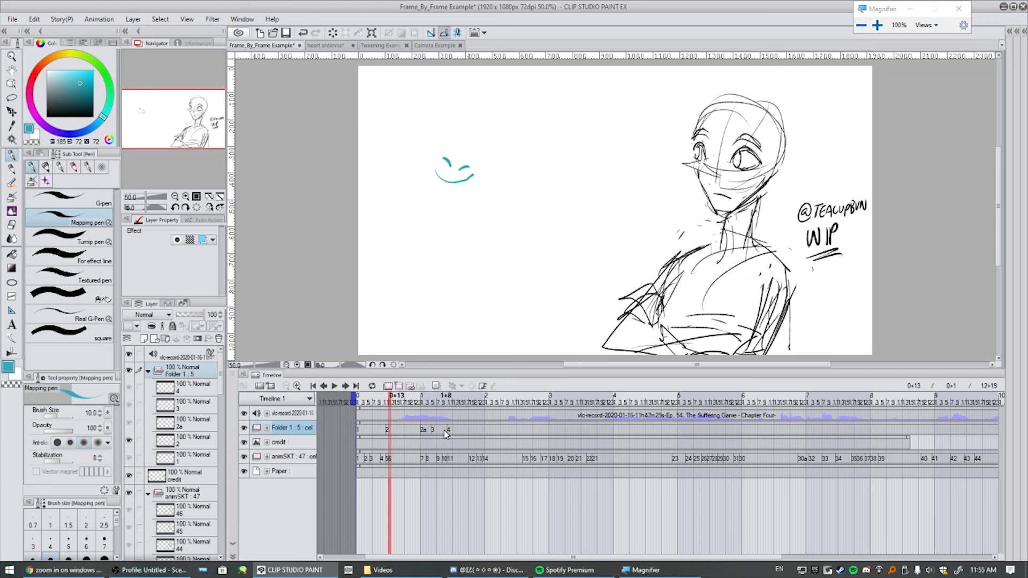
click(416, 402)
drag(432, 403, 397, 411)
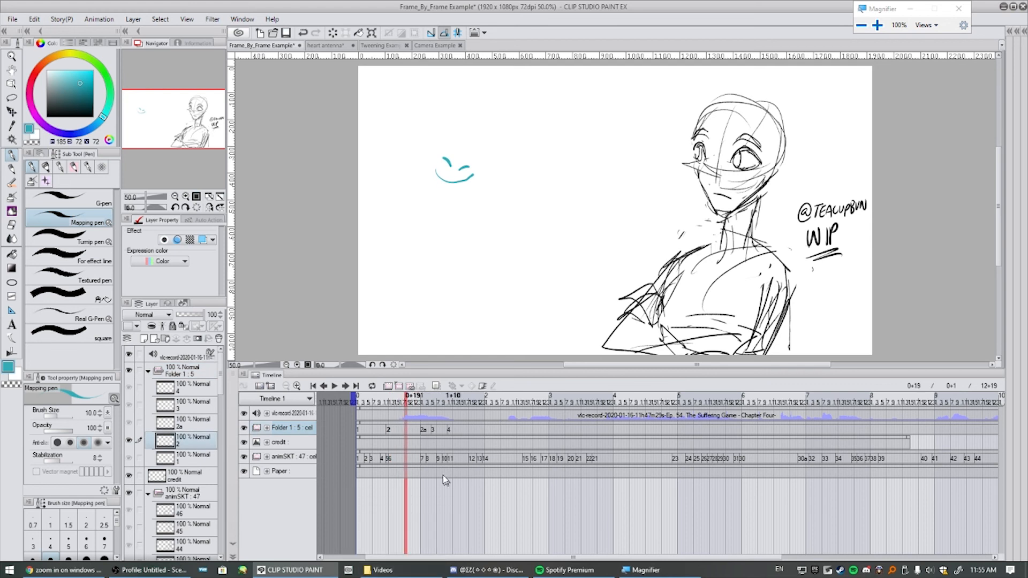
Move cel 4 on the Folder 1 track to just past the 2-second mark and cel 3 to about the 2-second mark.
click(448, 431)
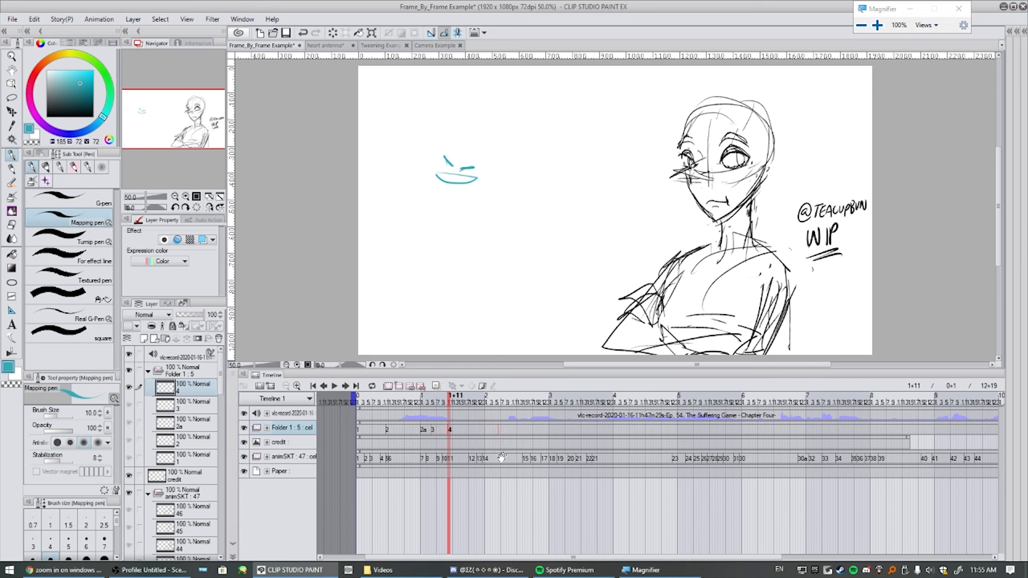
drag(502, 456, 501, 456)
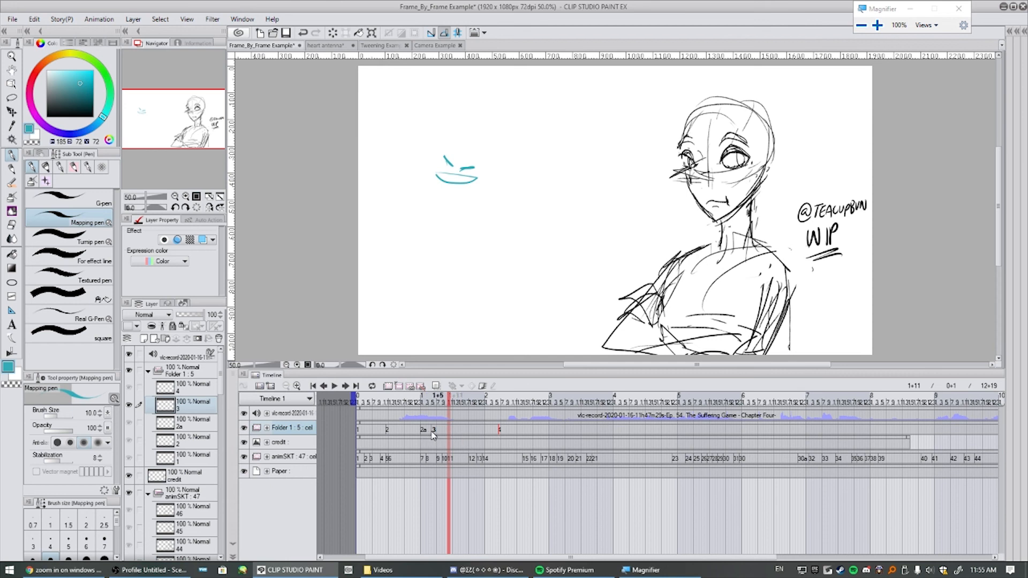
click(433, 435)
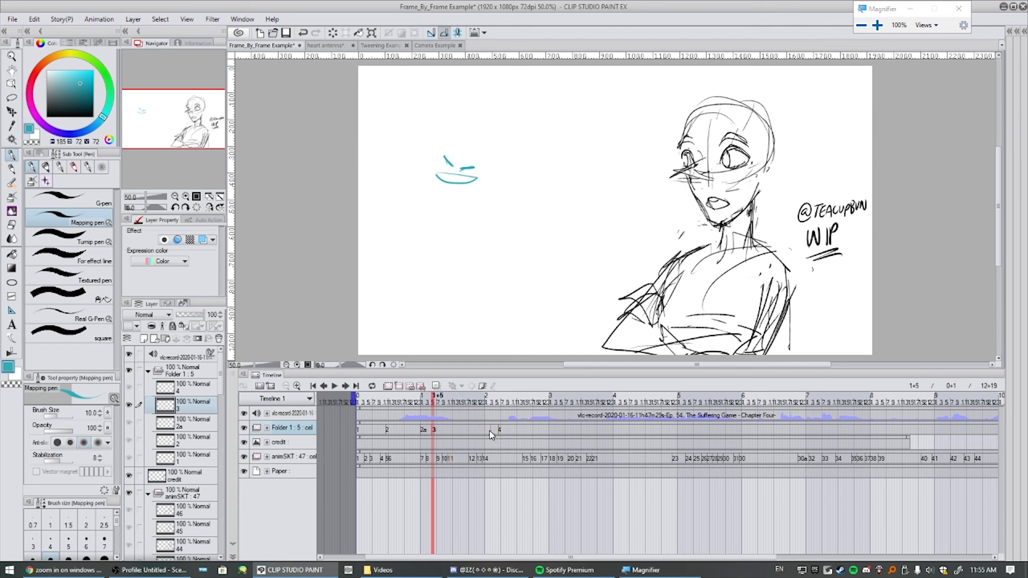
drag(491, 435, 485, 431)
click(479, 410)
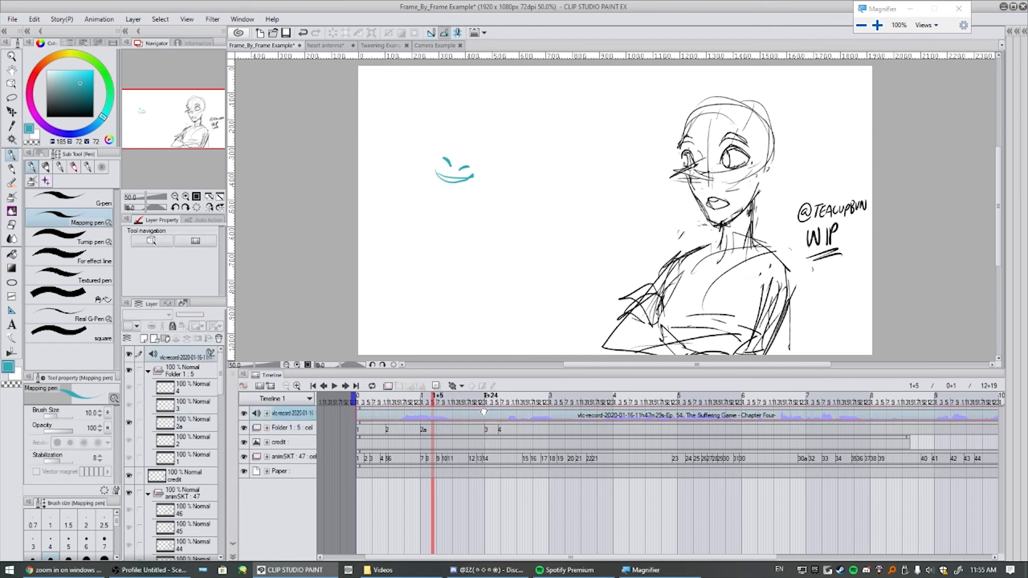
drag(465, 397, 456, 397)
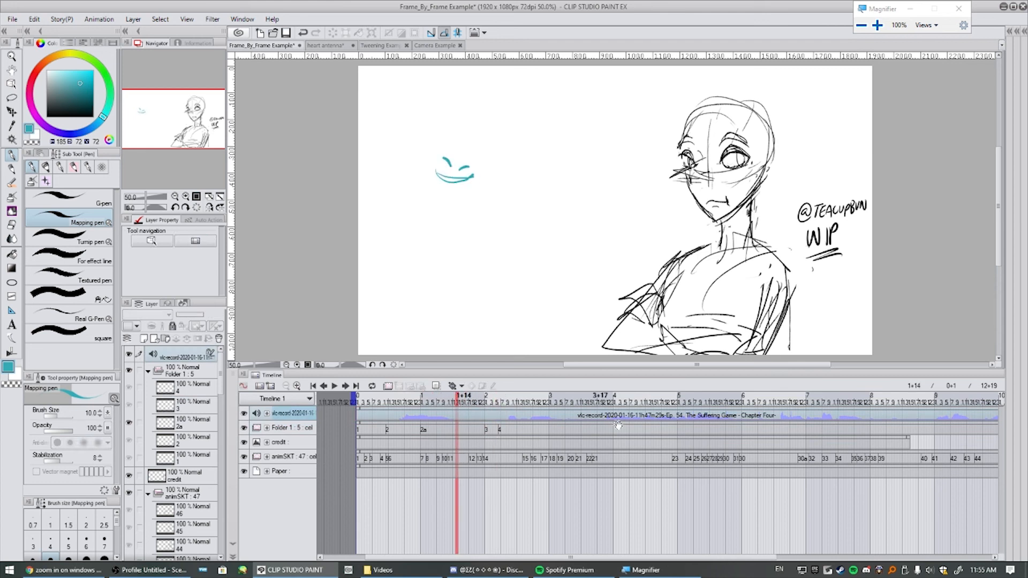
End the Folder 1 clip during cel 4 by setting the last displayed frame with the playhead at frame 2+18.
click(518, 440)
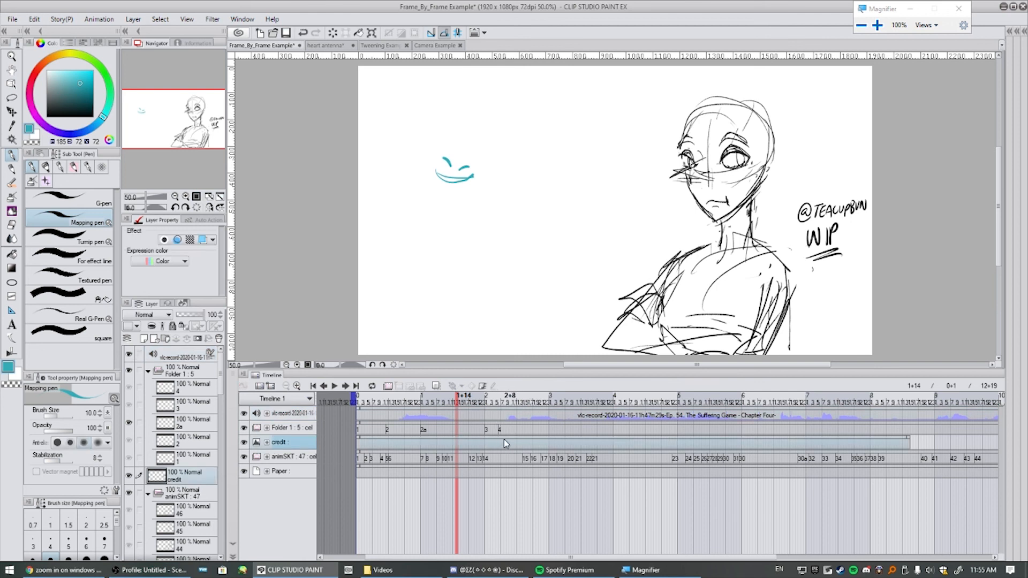
drag(505, 438, 563, 434)
drag(456, 402, 492, 441)
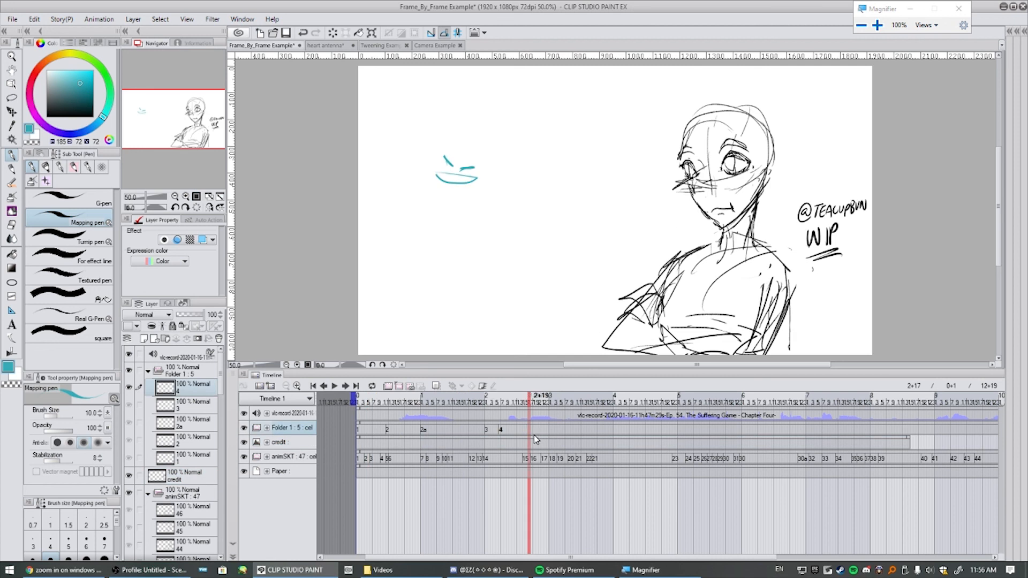
right_click(531, 427)
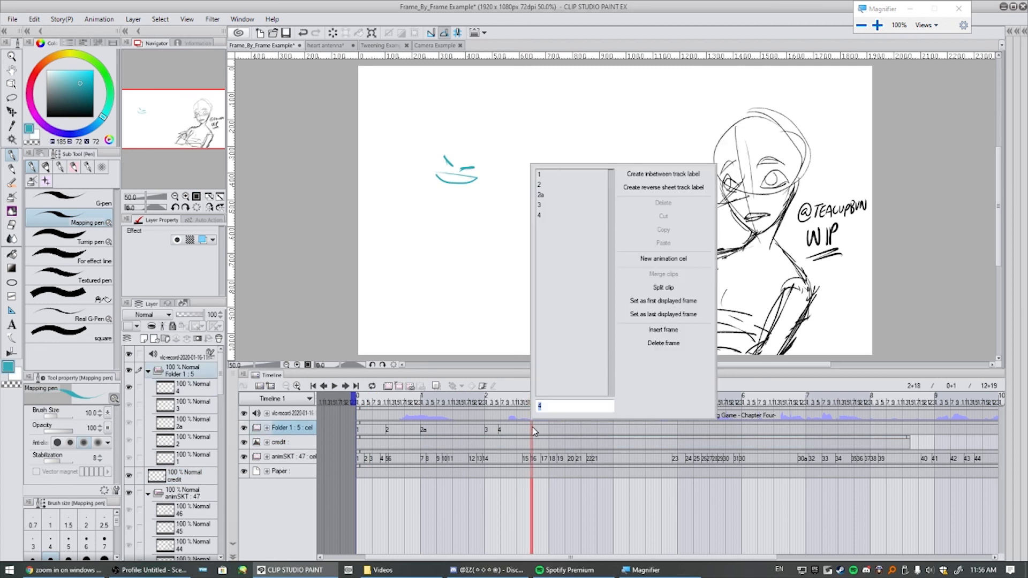
click(685, 315)
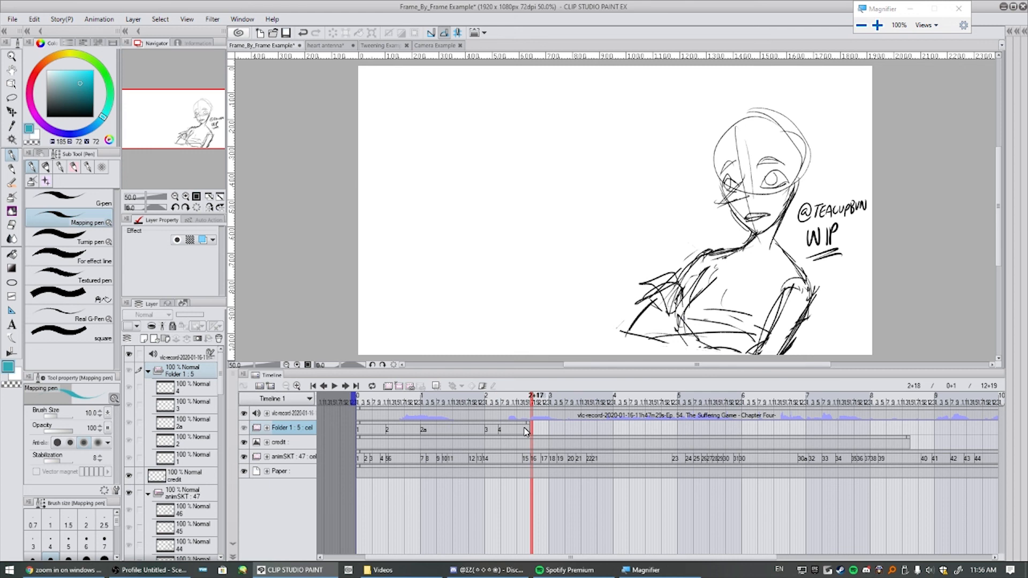
Try setting frame 3+9 as the first displayed frame on the Folder 1 track, and undo it.
mouse_move(532, 399)
mouse_down()
mouse_move(458, 406)
mouse_move(588, 427)
mouse_up()
right_click(573, 433)
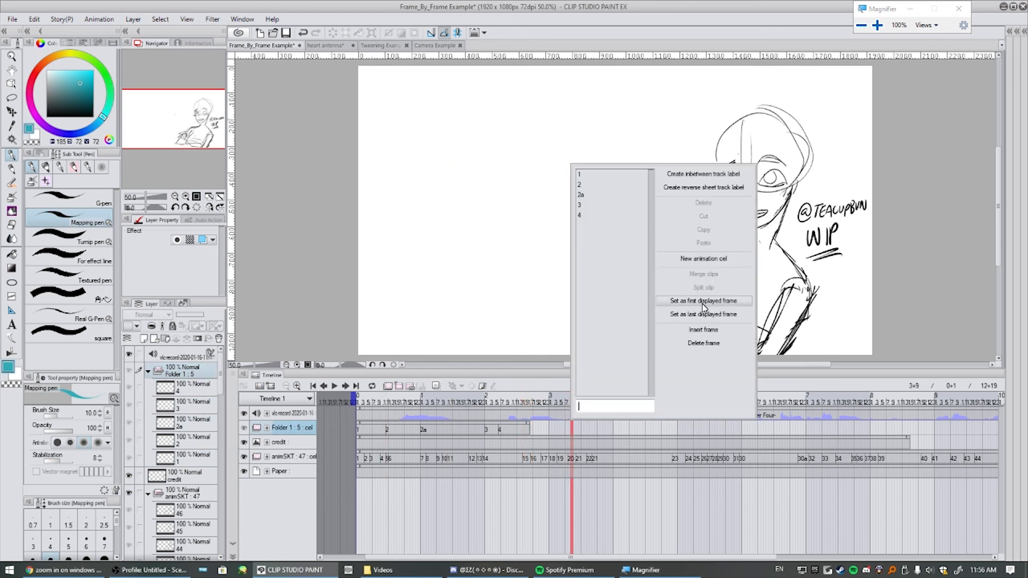
click(685, 304)
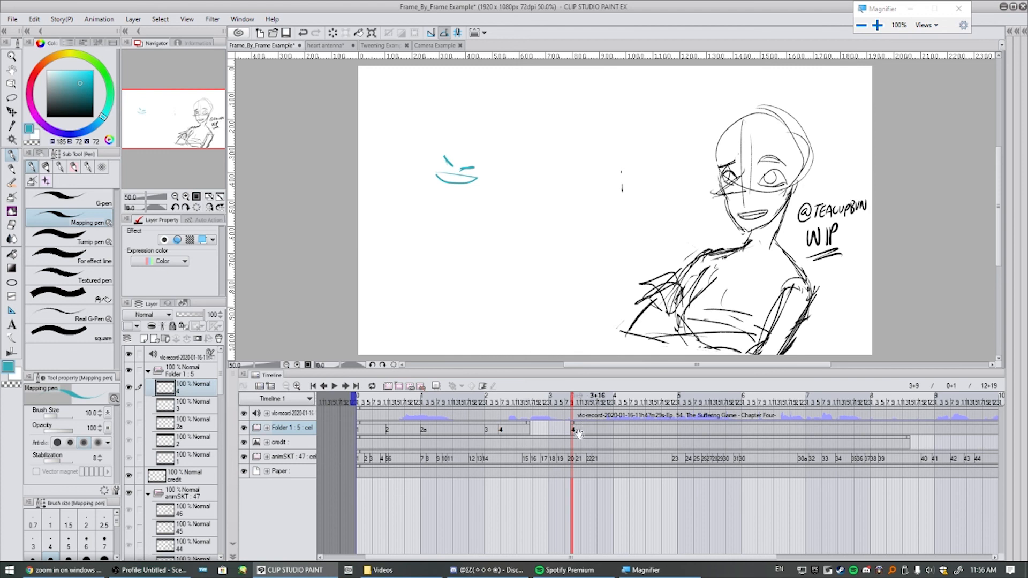
key(ctrl+z)
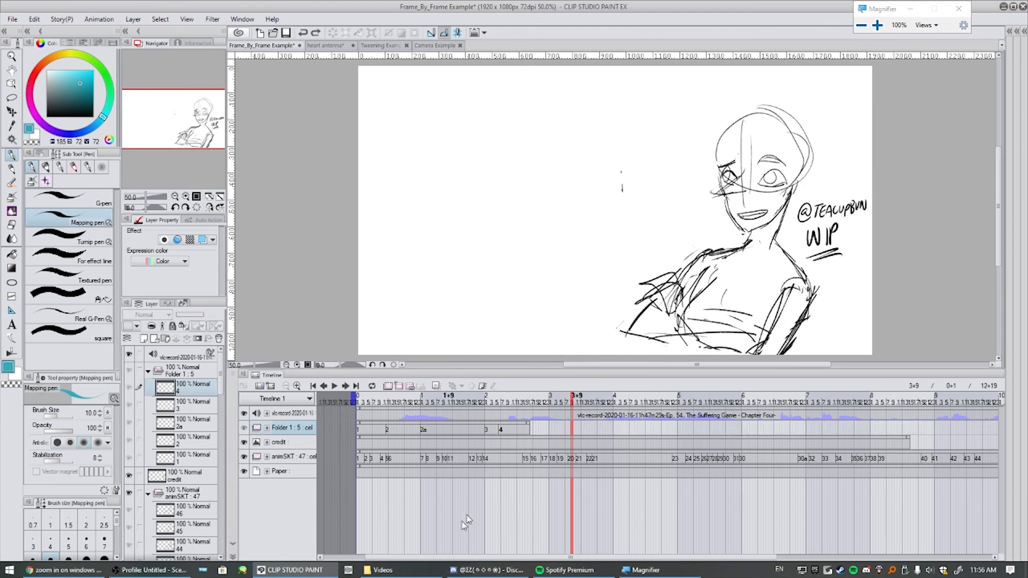
Shift the whole Folder 1 clip one frame later on the timeline.
drag(443, 403, 366, 403)
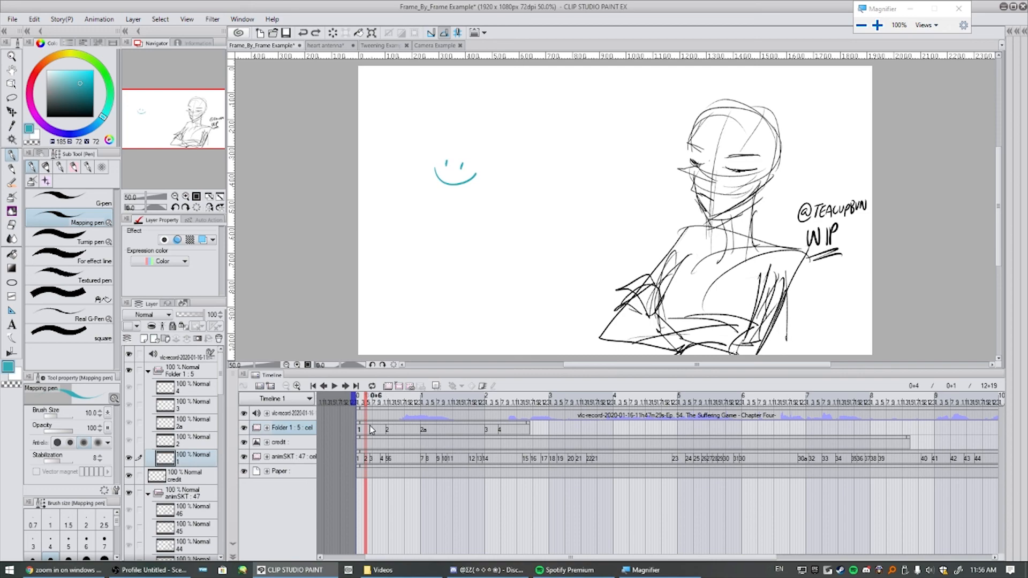
key(super+plus)
key(super+plus)
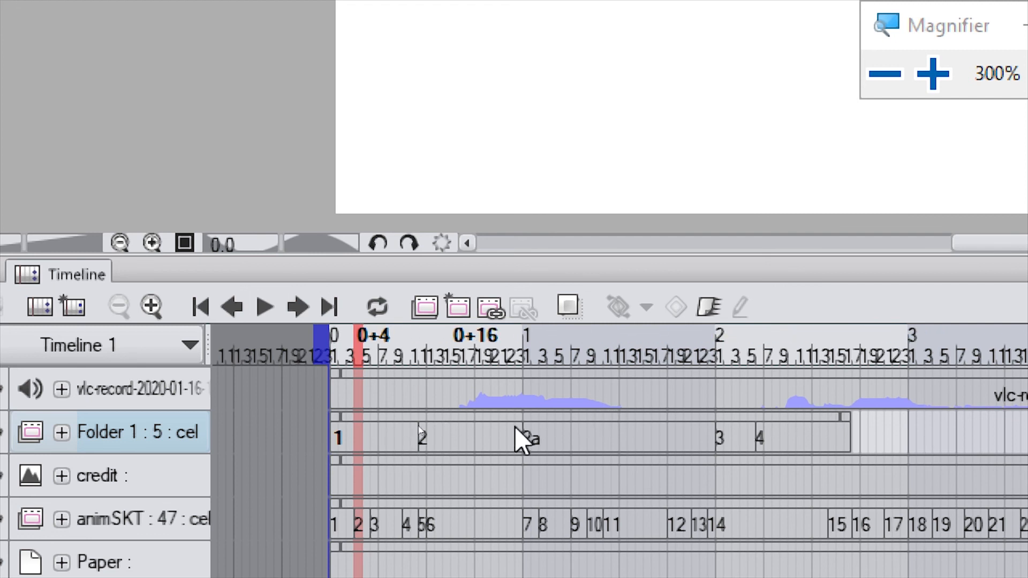
click(530, 420)
drag(530, 421, 555, 417)
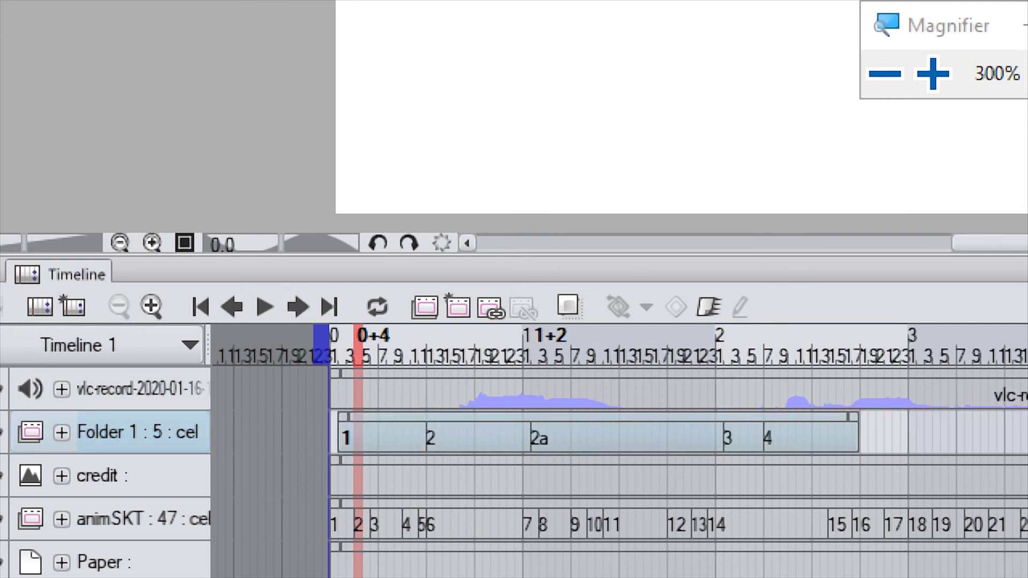
Try splitting the Folder 1 clip at frame 2+1, and undo the split.
click(722, 373)
click(724, 429)
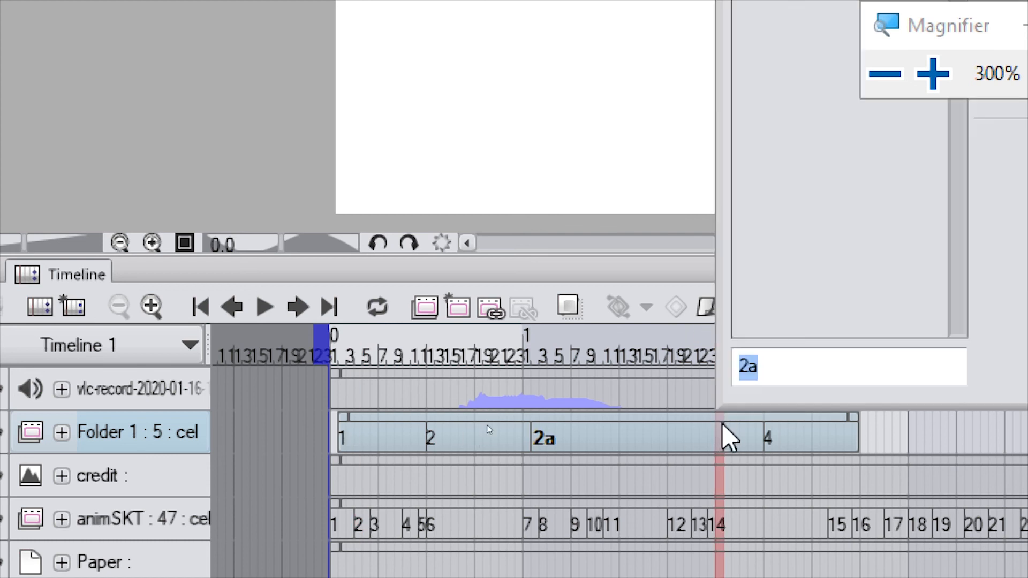
key(Escape)
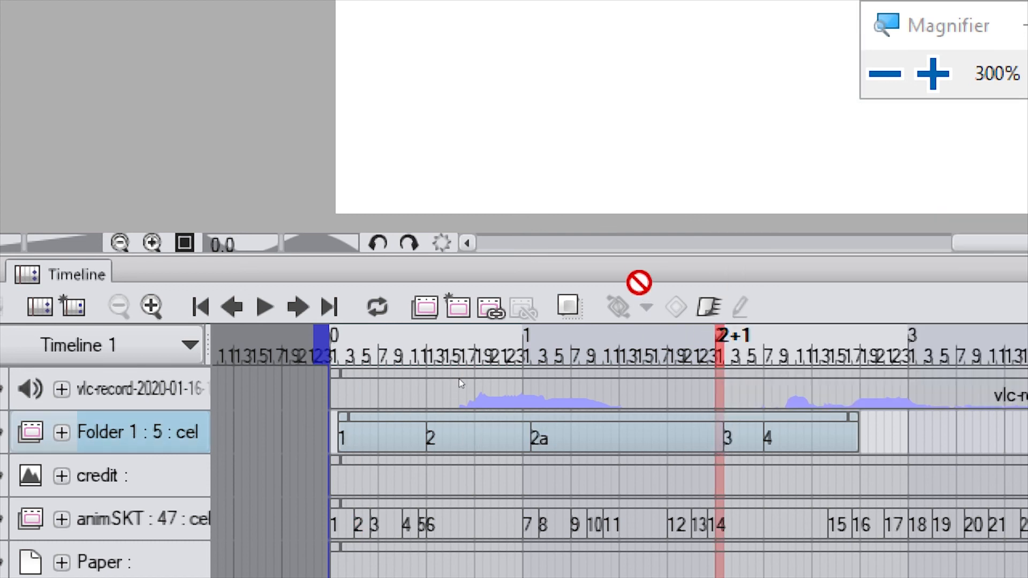
key(super+minus)
key(super+minus)
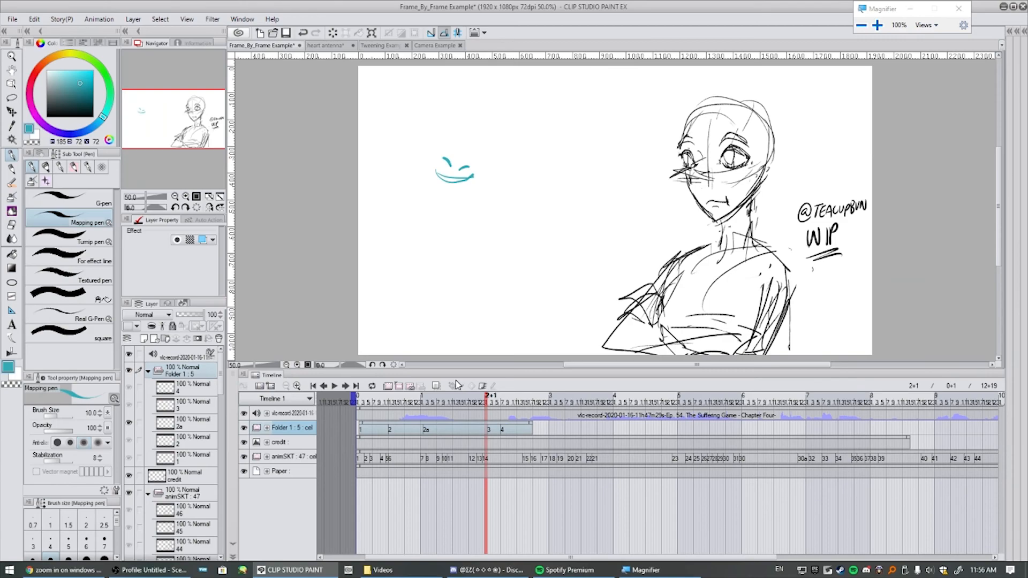
click(488, 431)
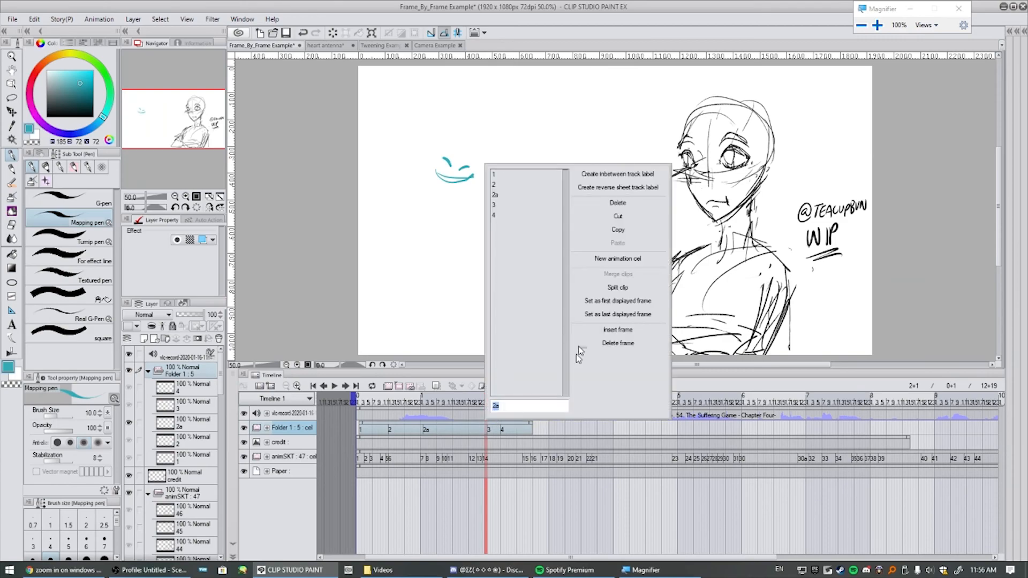
click(624, 288)
key(ctrl+z)
Split the Folder 1 clip at frame 2+2 and move the piece holding cels 3 and 4 to about frame 2+8.
right_click(488, 423)
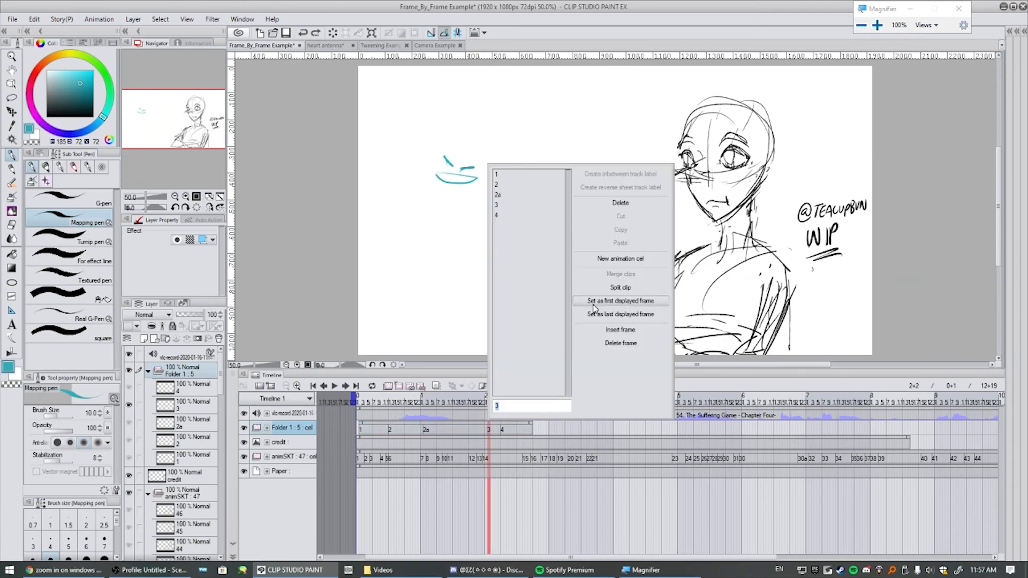
click(628, 288)
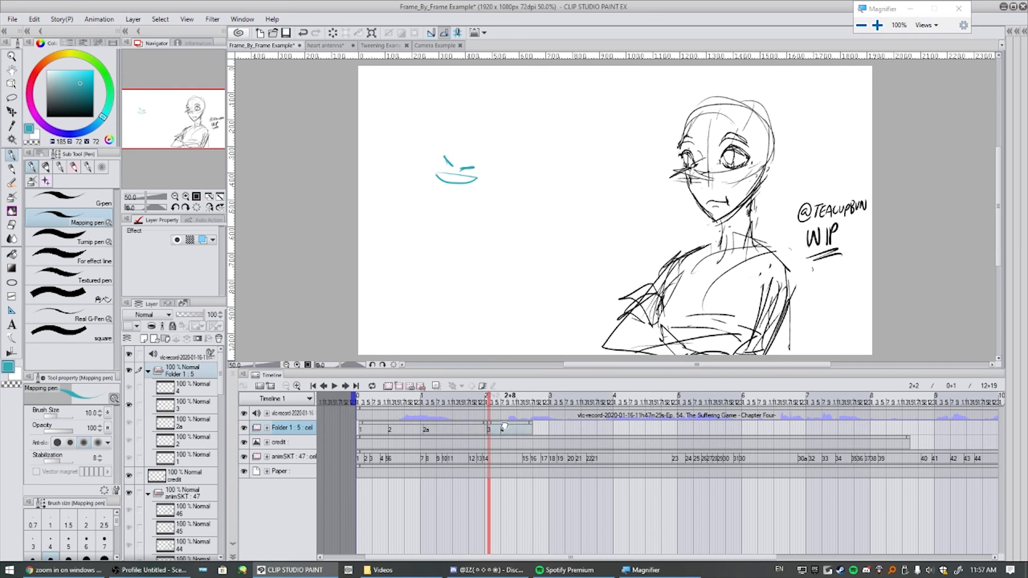
drag(527, 423, 731, 424)
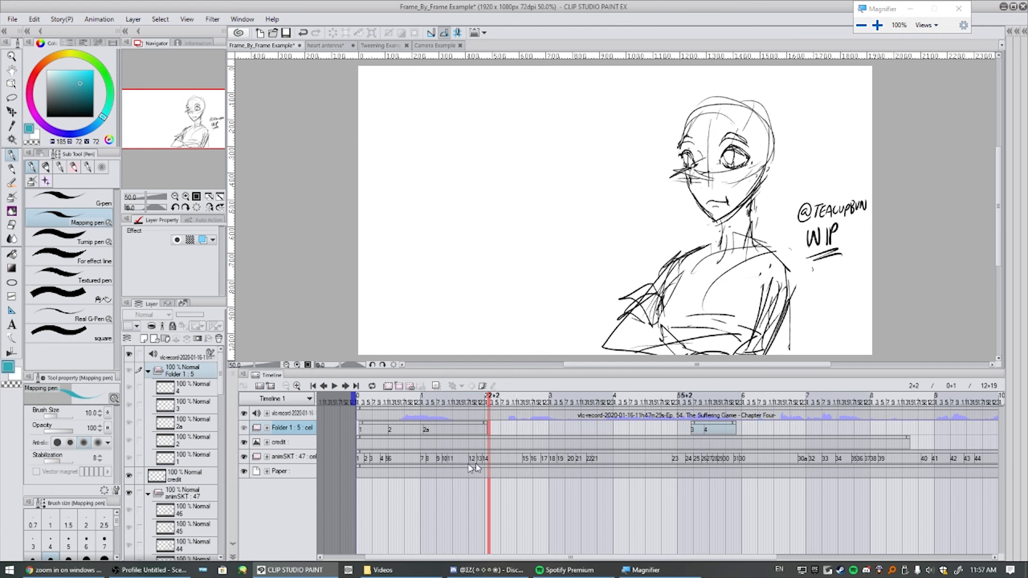
drag(488, 398, 432, 402)
key(ctrl+z)
Move cel 2a within the first Folder 1 clip to about frame 1+10, lengthening cel 2's hold.
click(423, 428)
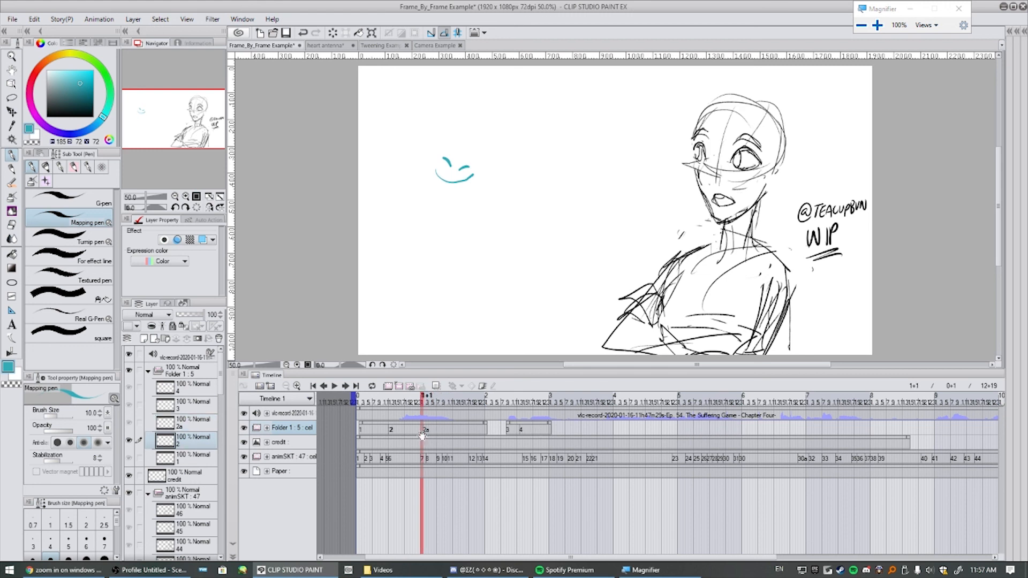
click(425, 431)
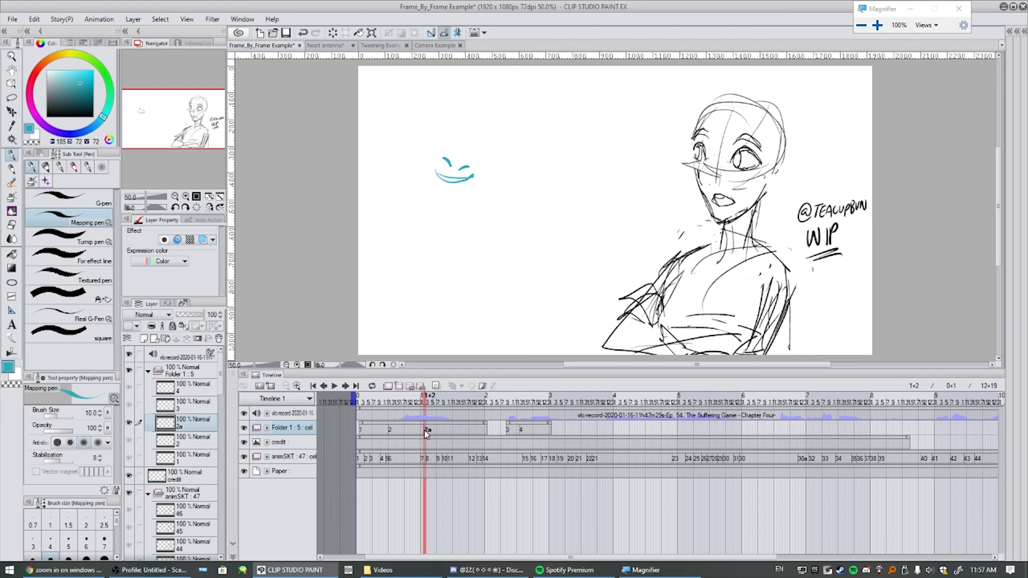
drag(475, 442, 445, 438)
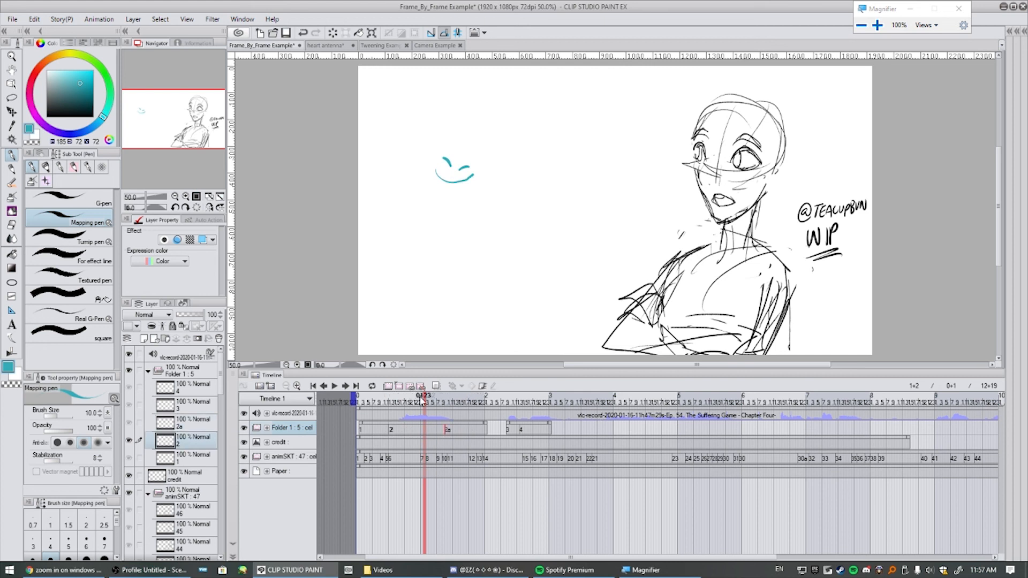
Try deleting the selected cels 2 and 2a from the Folder 1 track twice, undoing each deletion.
mouse_move(423, 401)
mouse_down()
mouse_move(373, 409)
mouse_move(493, 415)
mouse_move(366, 410)
mouse_move(403, 413)
mouse_move(373, 418)
mouse_up()
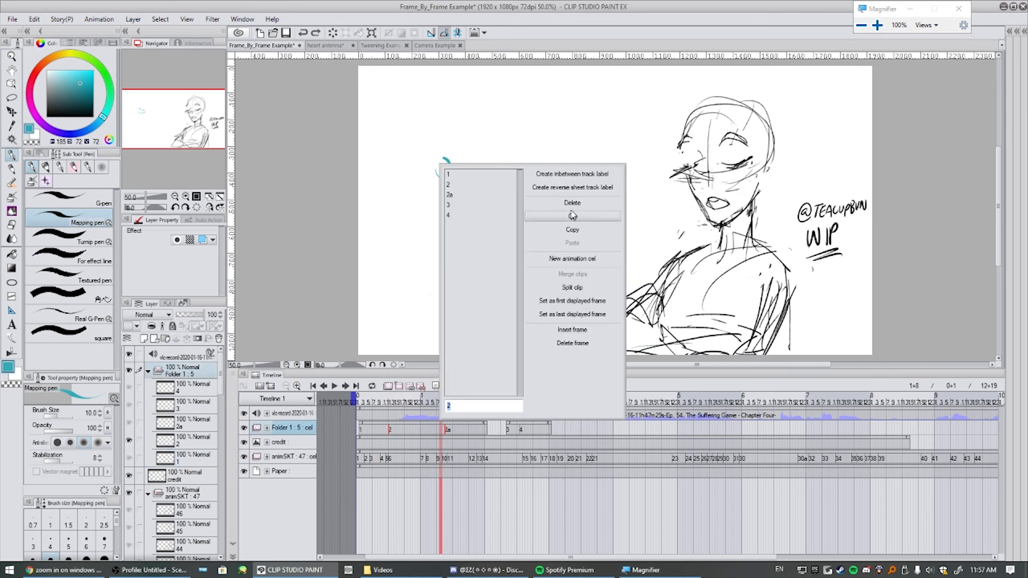
click(571, 206)
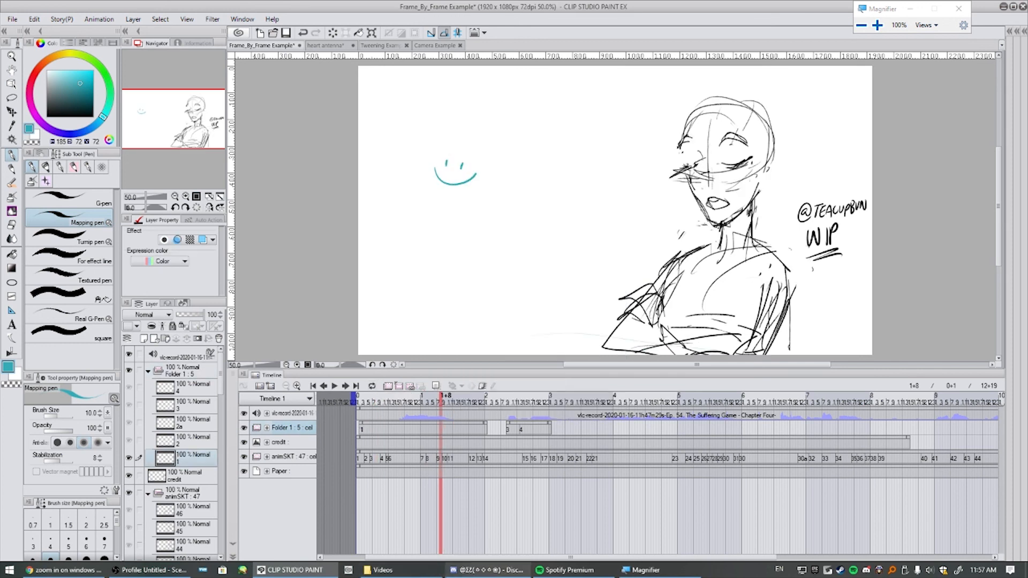
mouse_move(349, 570)
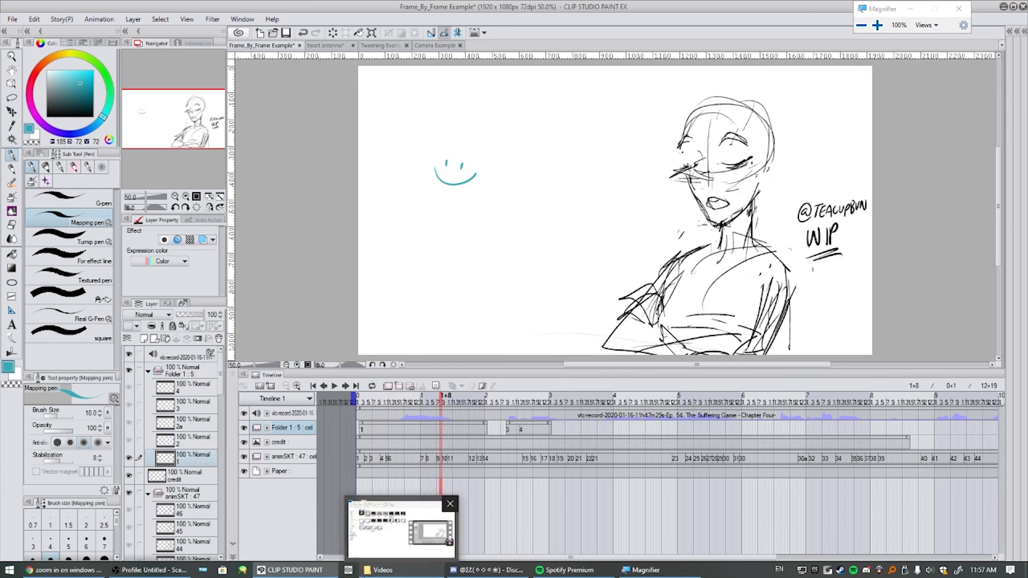
key(ctrl+z)
key(ctrl+z)
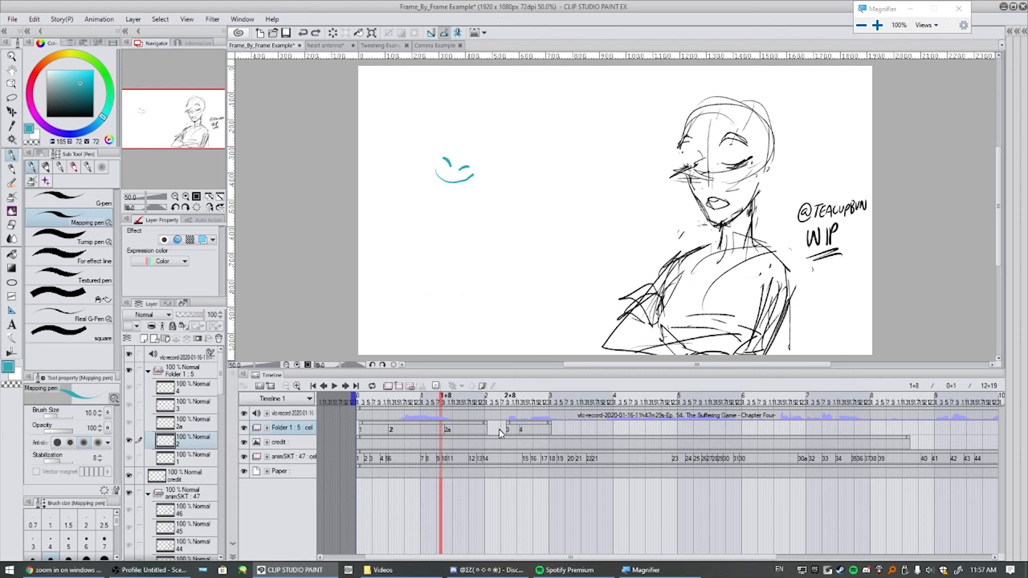
drag(387, 423, 362, 431)
key(Delete)
key(ctrl+z)
Open the cel assignment options at frame 1+12 with cels 2 and 2a selected on the Folder 1 track.
right_click(451, 429)
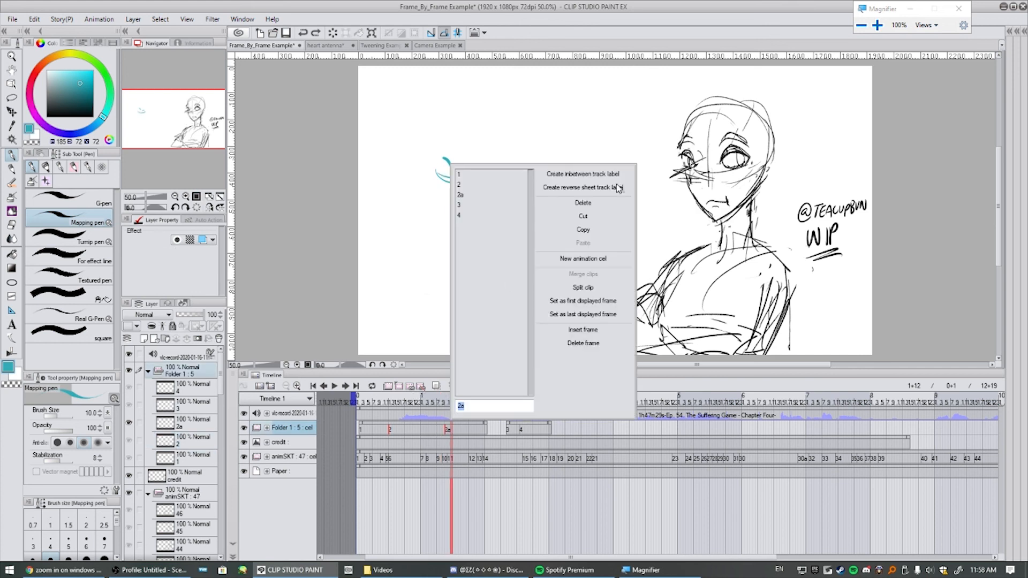